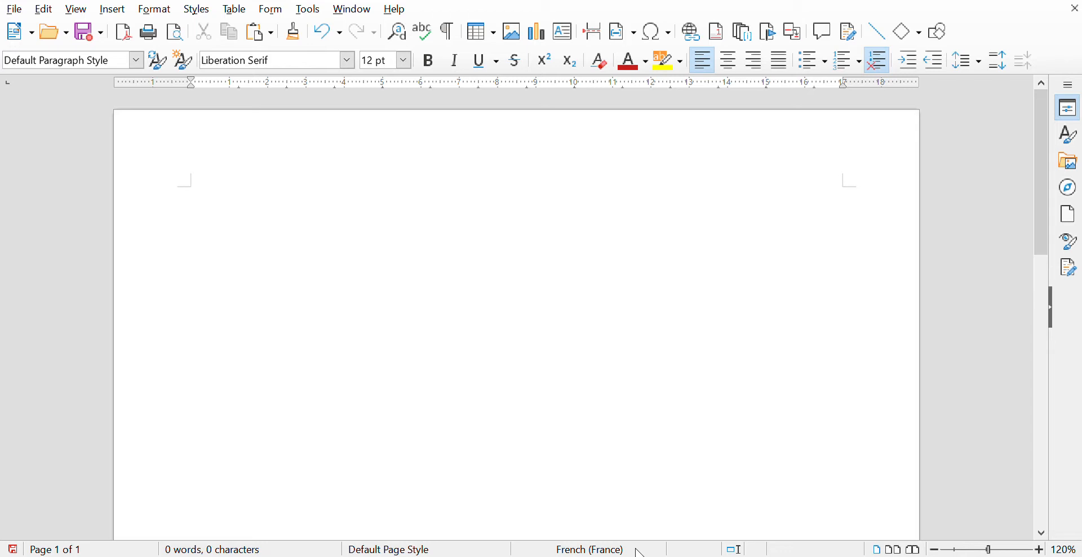
- Type 'If I type something like this.' on the first line, add a new line, and select all text
type("If I type something like this.")
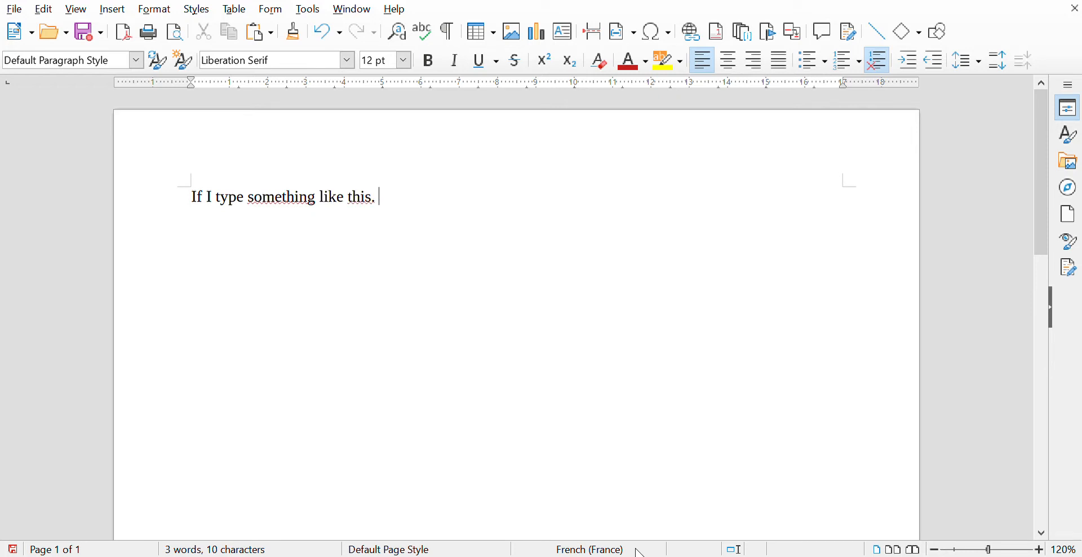
key("Return")
key("ctrl+a")
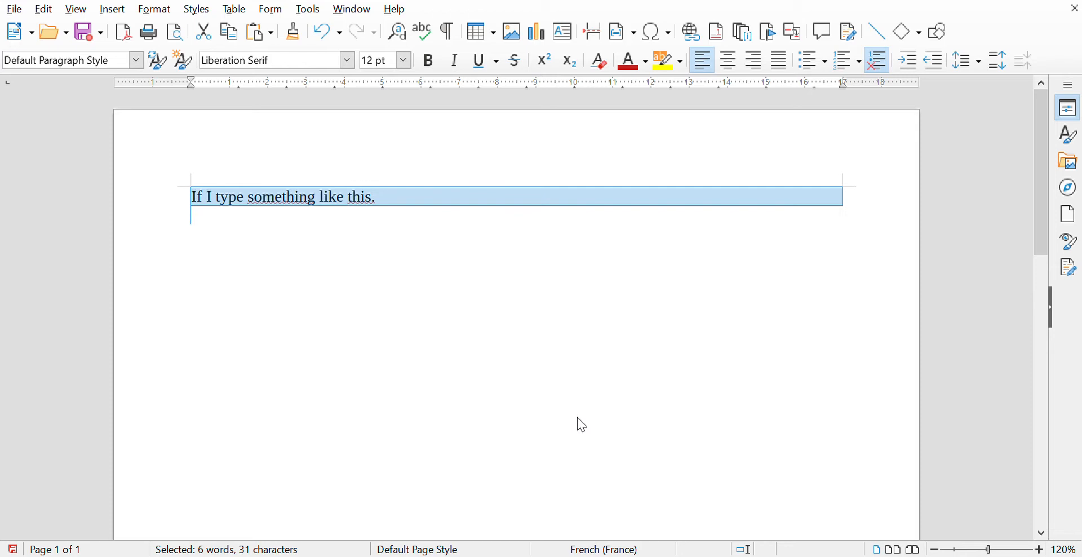
- Switch all text to English (USA) and delete the sample sentence
left_click(700, 457)
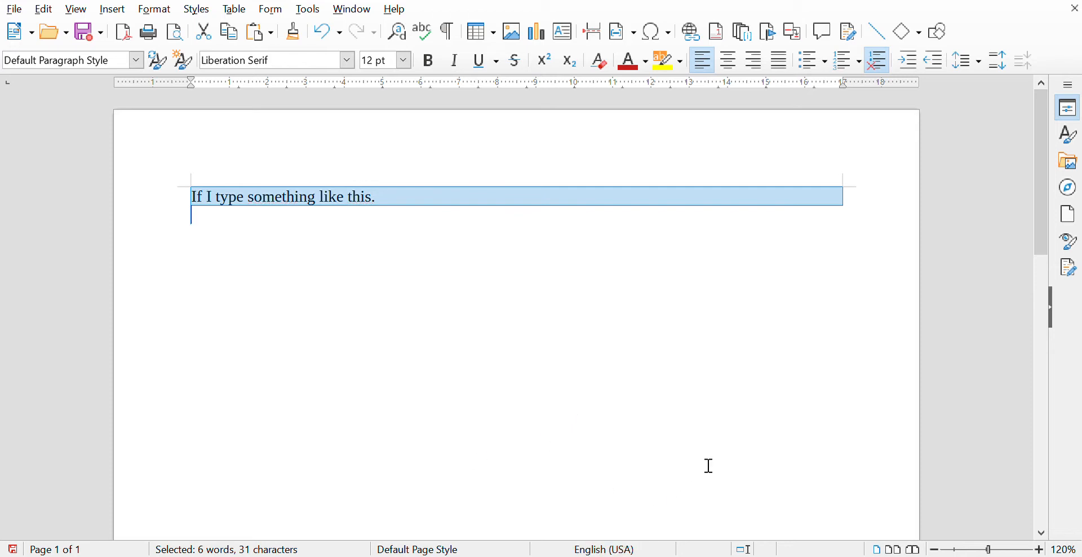
left_click(512, 272)
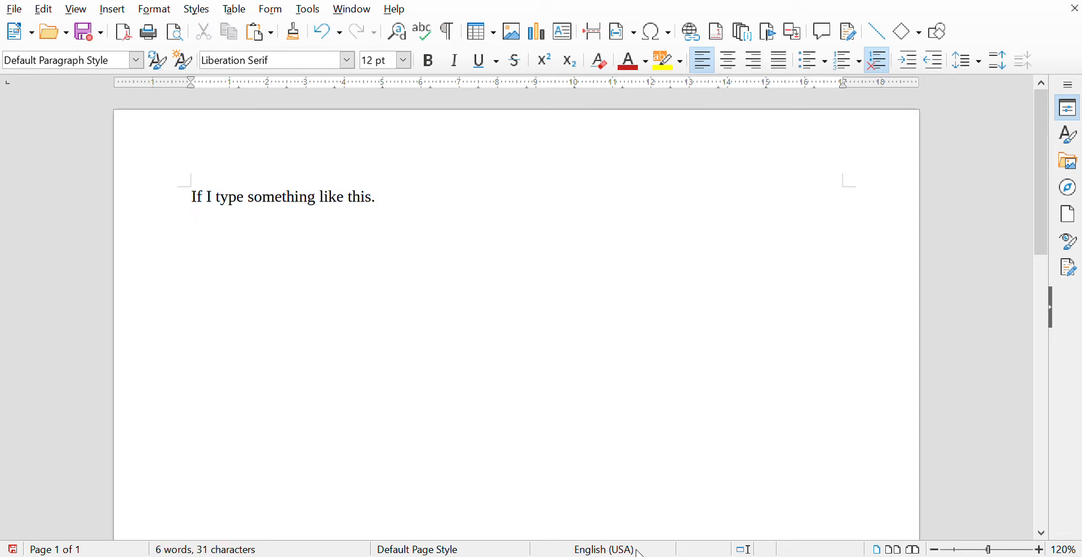
key("BackSpace")
key("BackSpace")
key("BackSpace")
key("BackSpace")
key("BackSpace")
key("BackSpace")
key("BackSpace")
key("BackSpace")
key("BackSpace")
key("BackSpace")
key("BackSpace")
key("BackSpace")
key("BackSpace")
key("BackSpace")
key("BackSpace")
key("BackSpace")
key("BackSpace")
key("BackSpace")
key("BackSpace")
key("BackSpace")
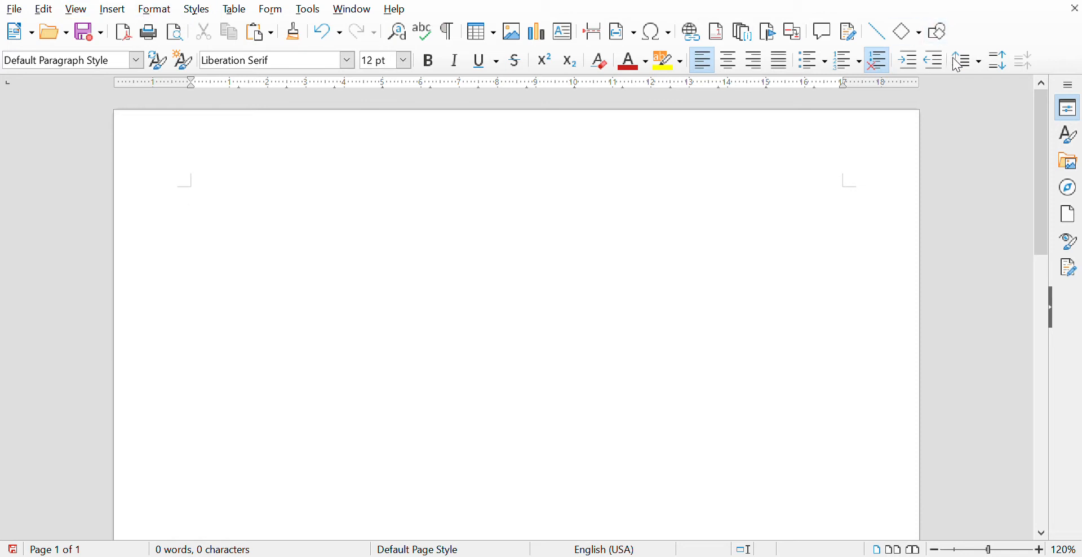
- Start a numbered list: 'Set the language of the document to English.' and 'Give the document a title'
left_click(843, 67)
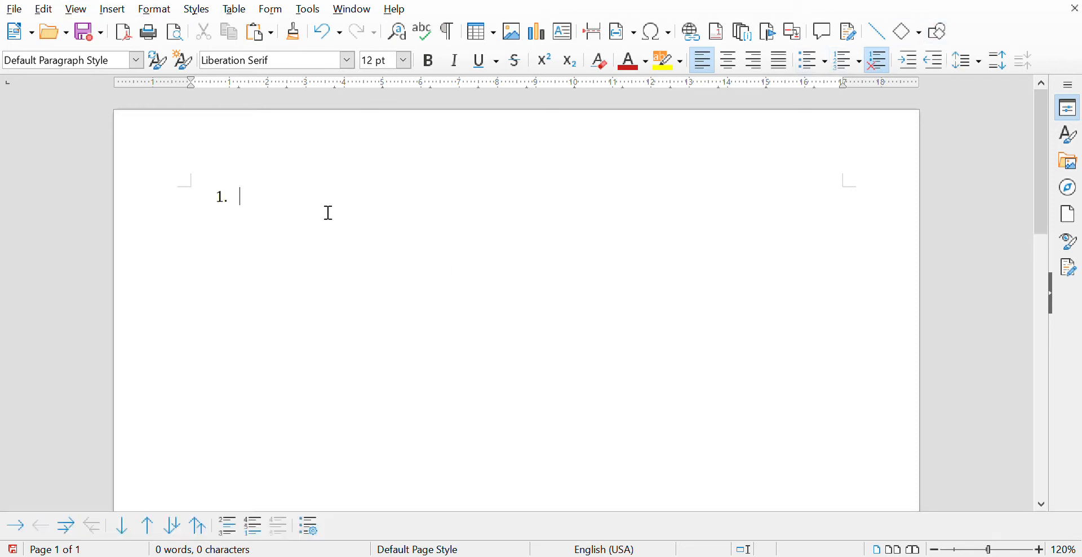
type("Set th")
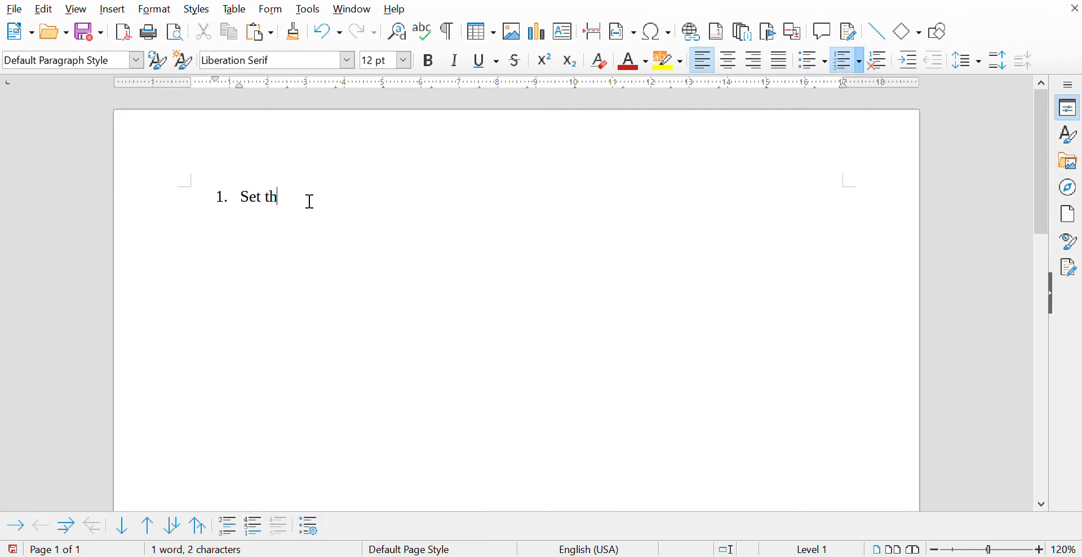
type("e language of the docu")
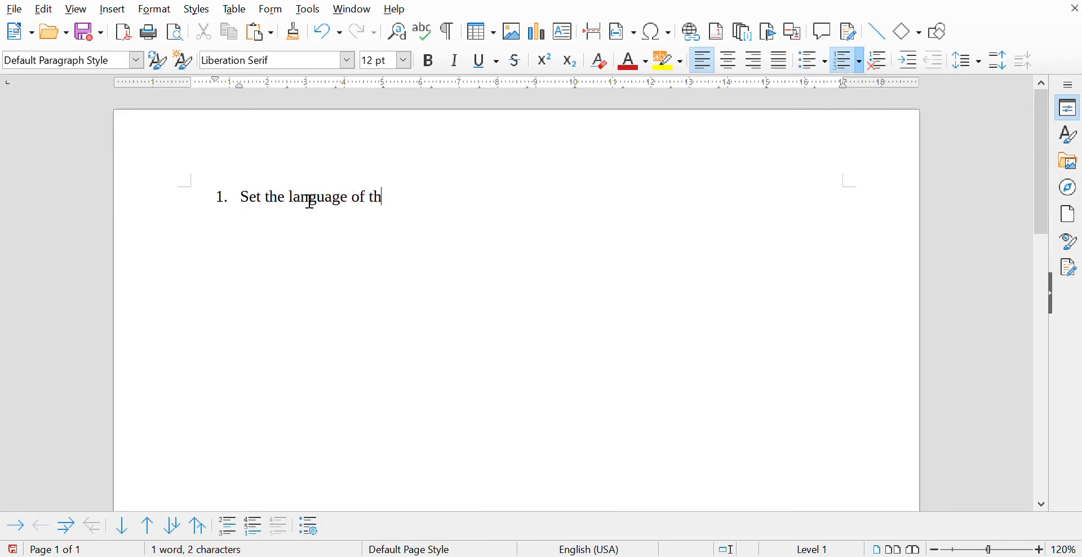
key("BackSpace")
type("ocument ")
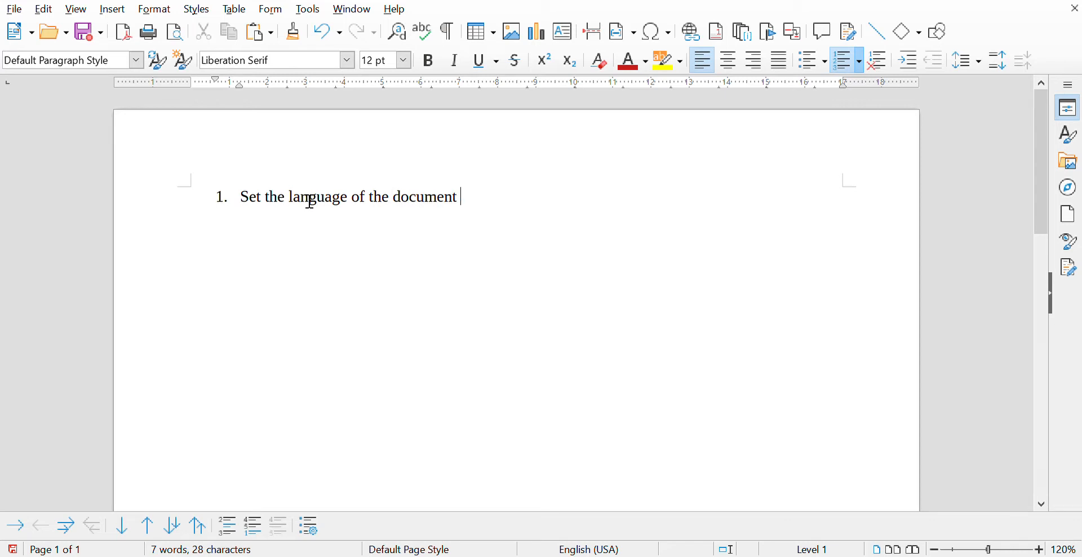
type("to Engli")
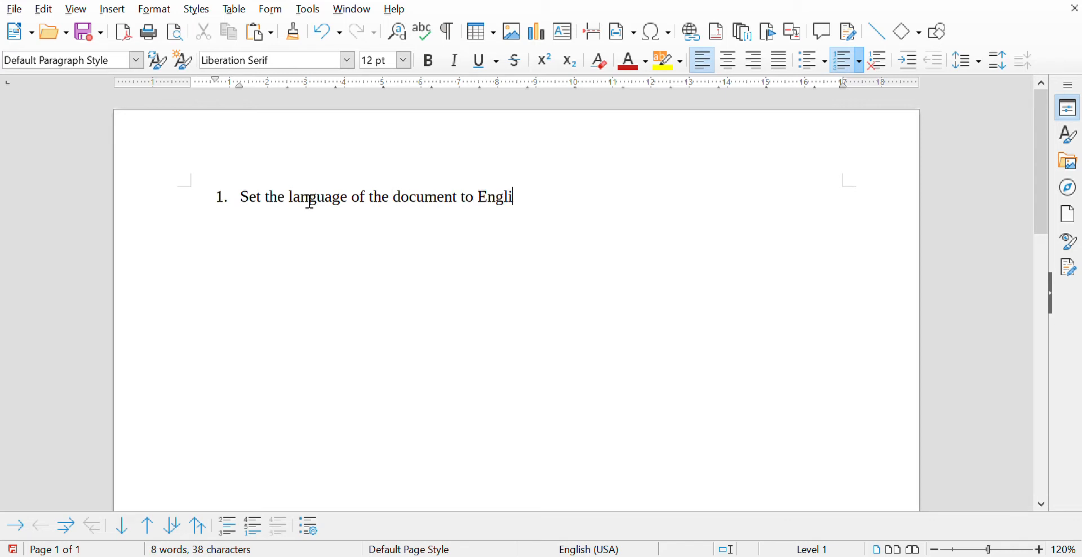
type("sh.")
key("Return")
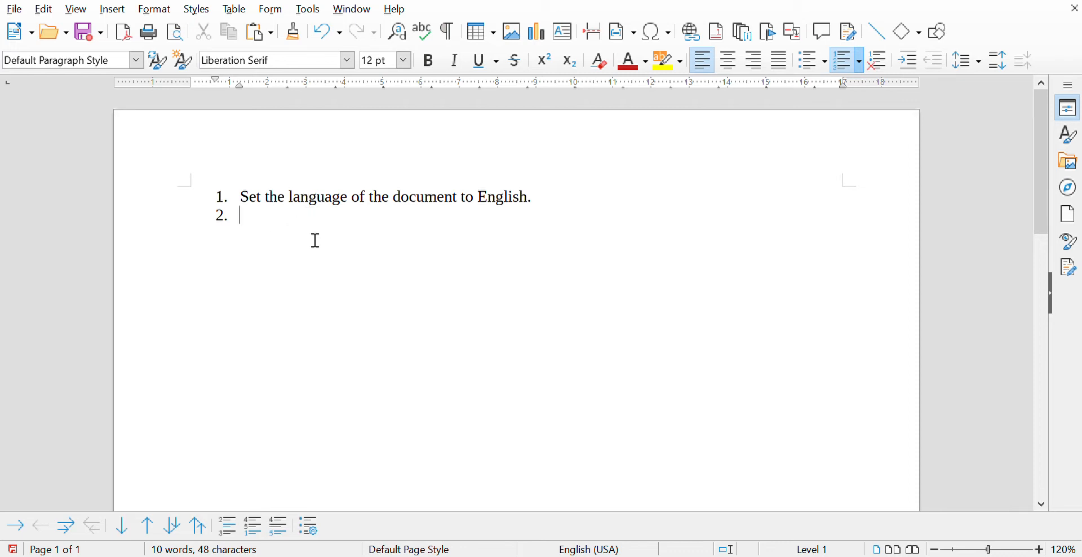
type("Give the docum")
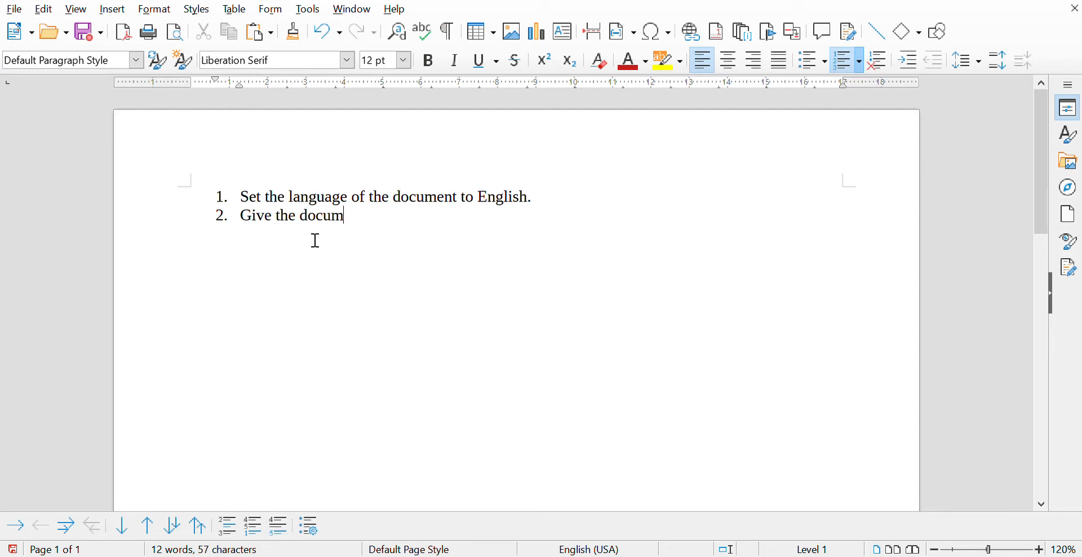
type("ent a title")
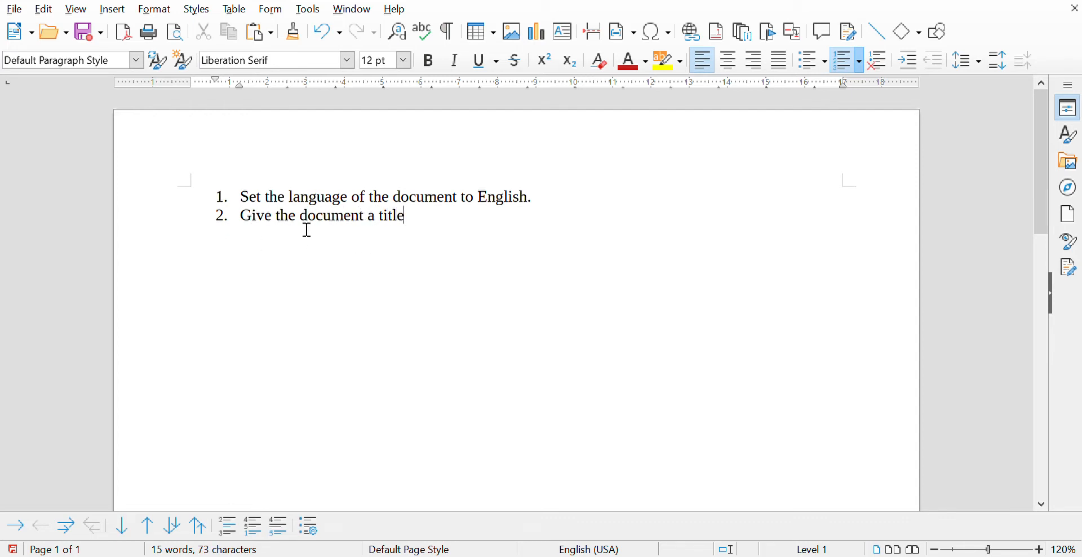
- Insert two unnumbered blank paragraphs above the numbered list
left_click(242, 197)
key("Return")
key("Down")
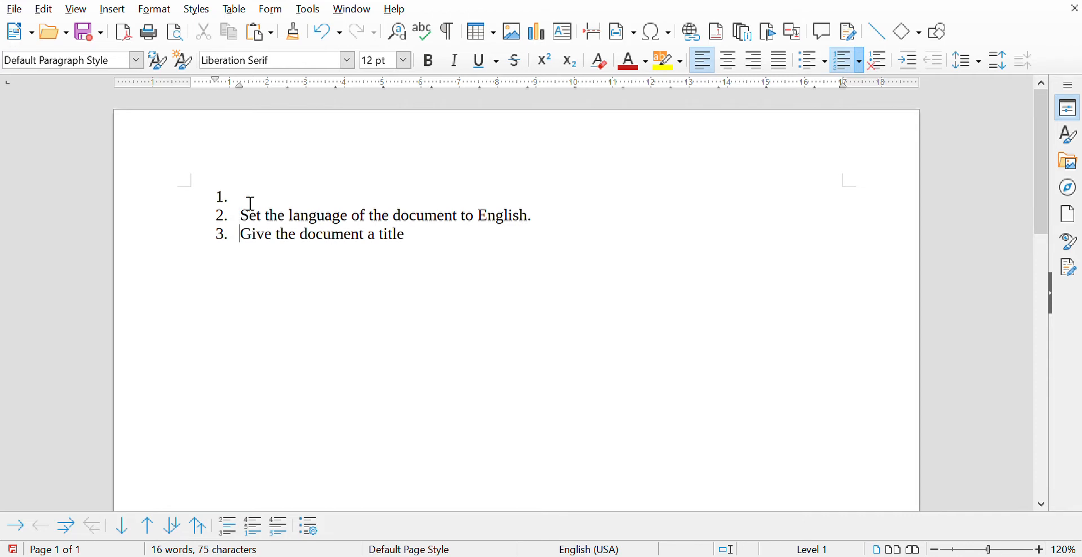
key("Up")
key("BackSpace")
key("BackSpace")
key("Return")
key("Return")
key("Up")
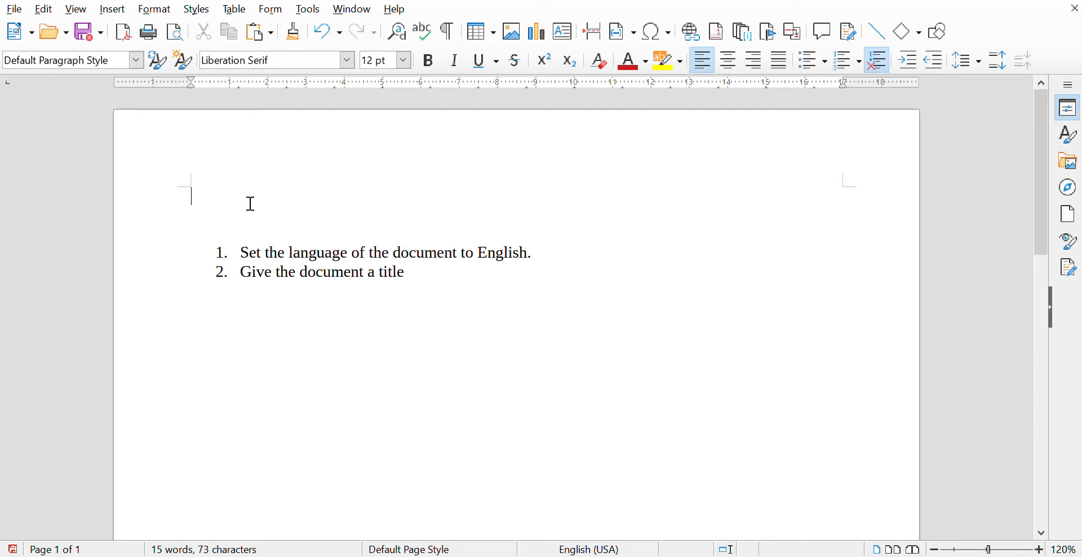
- Type the title 'B1+ DB Homework 1' followed by the student's name, then add a blank line
type("B1+")
type(" DB")
type("Homewo")
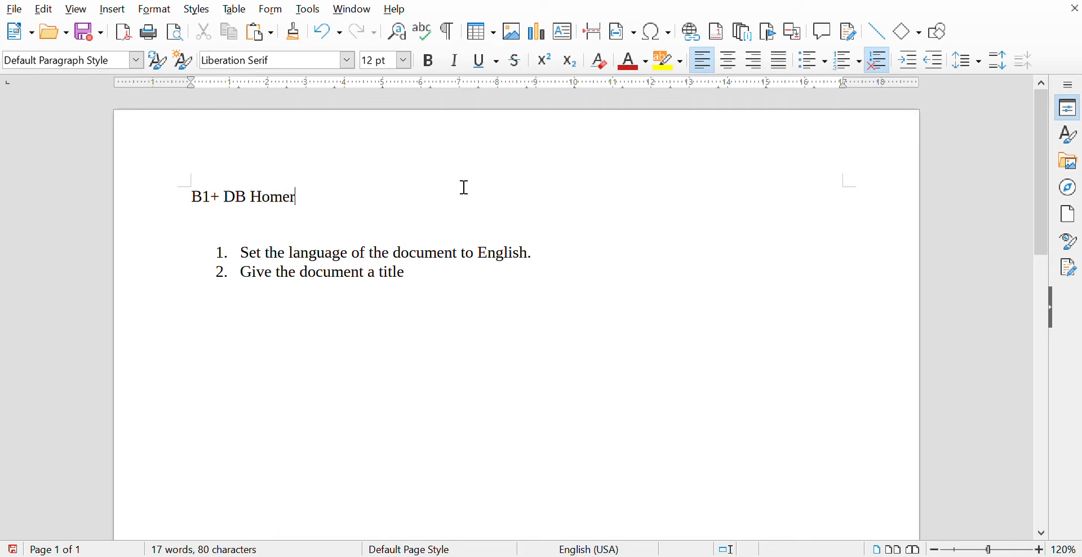
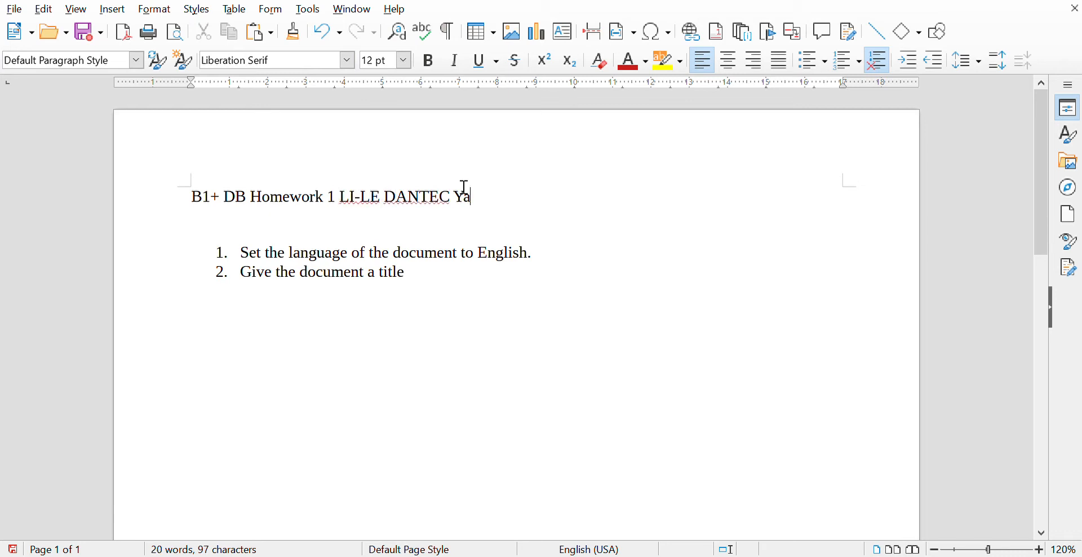
key("Return")
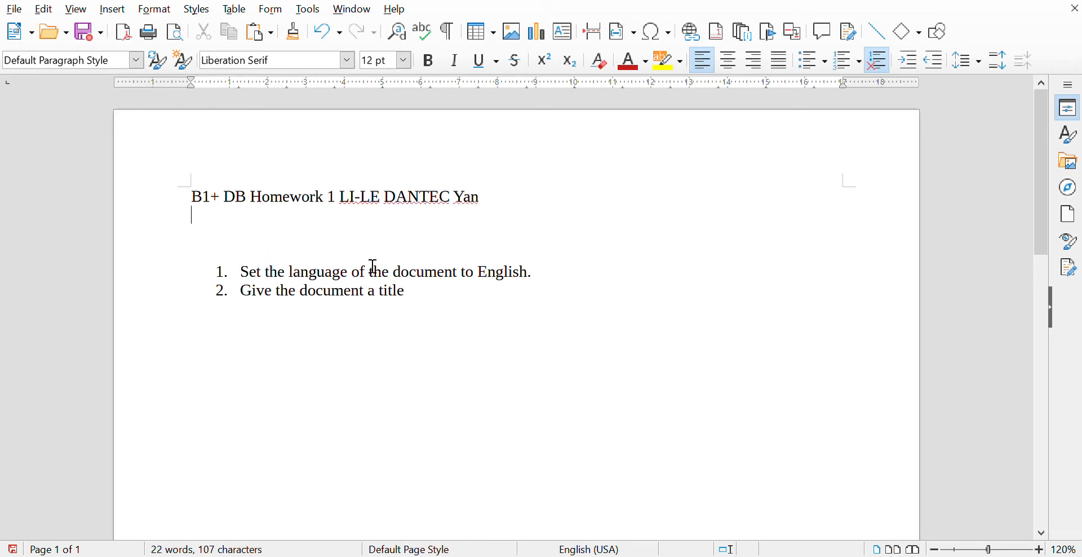
left_click_drag(176, 208, 491, 201)
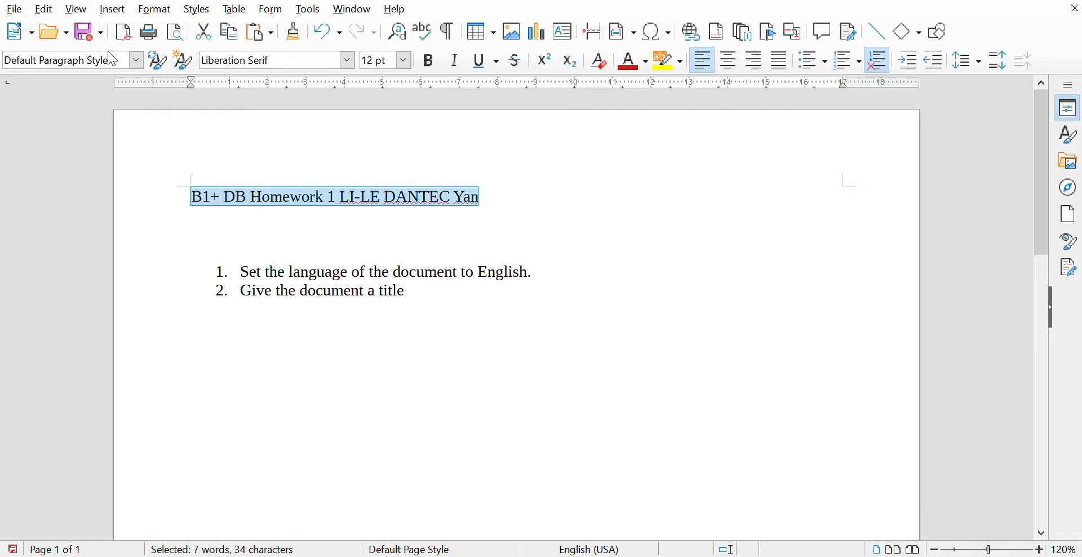
left_click(87, 37)
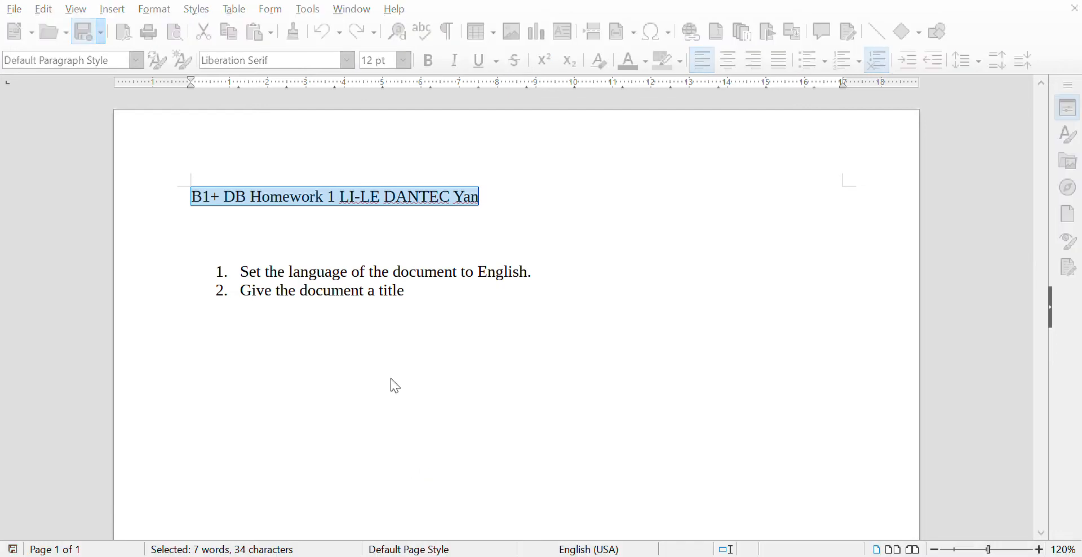
left_click(347, 244)
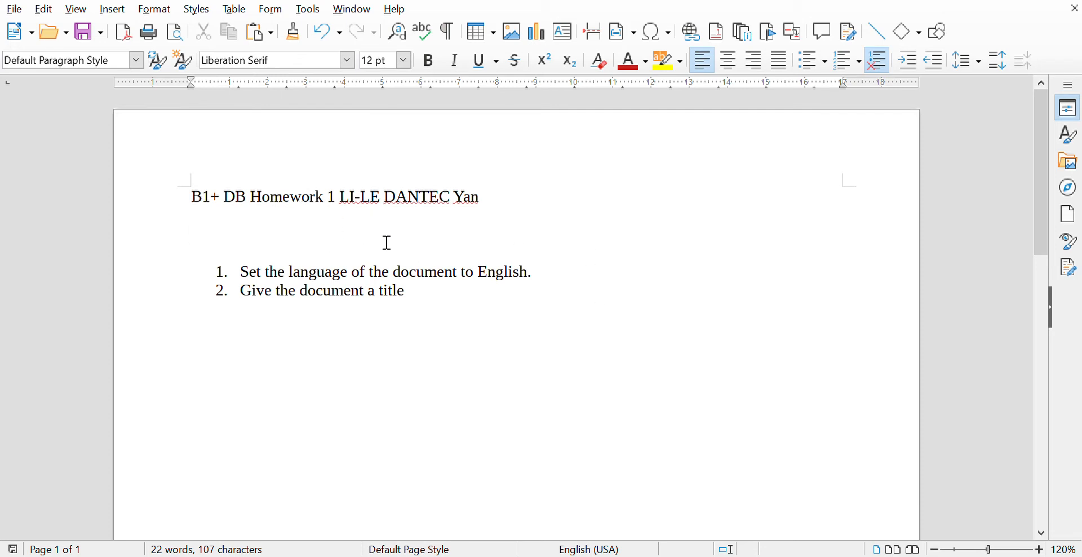
- Type title variant lines 'Class 1 Homework', 'Short story Homework' and 'Class 1 Short story Homework'
type("Class 1 Ho")
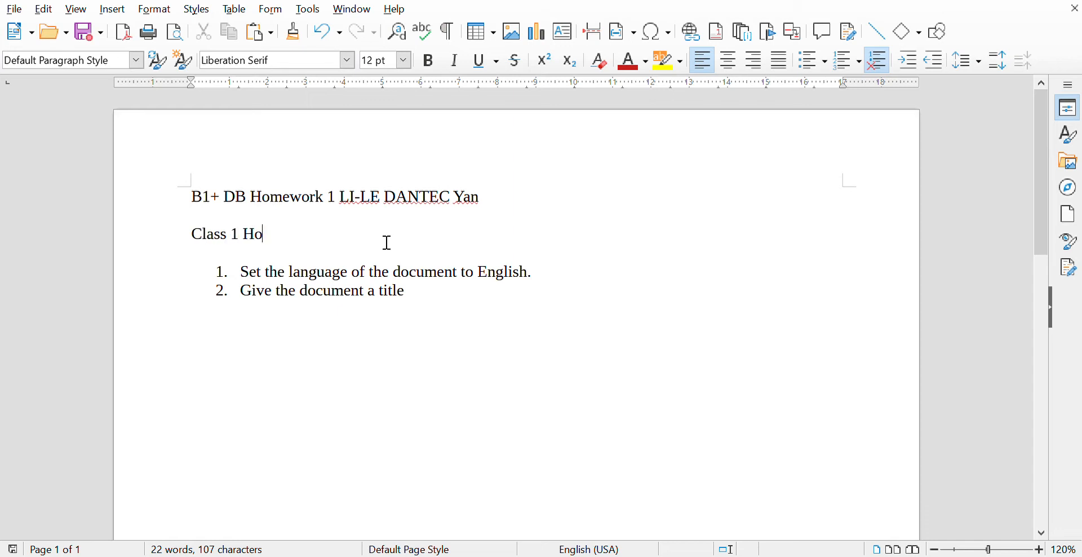
type("mework")
key("Return")
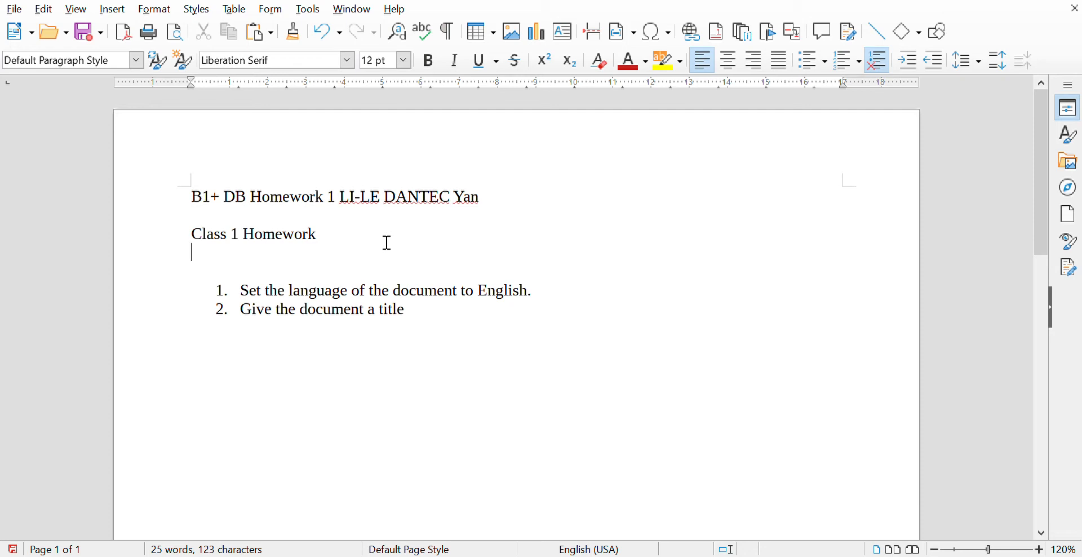
type("Short story Homework")
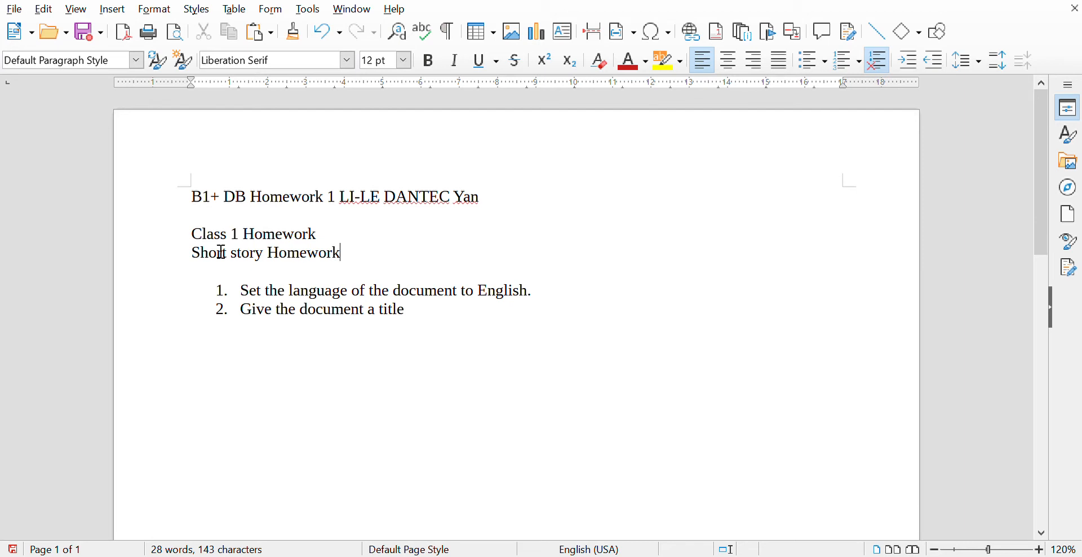
key("Return")
type("Class 1 ")
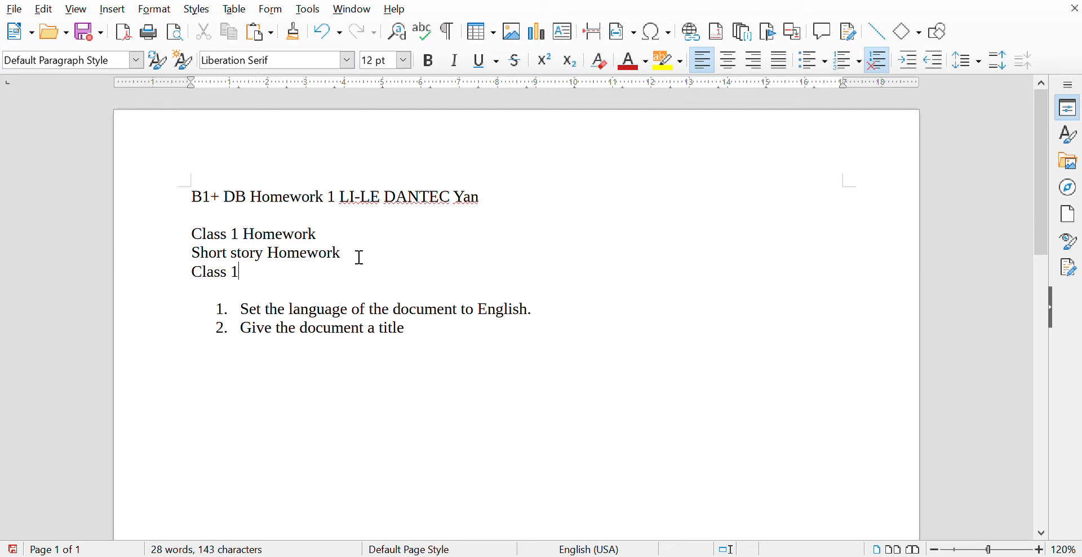
type("Short story Homerowr")
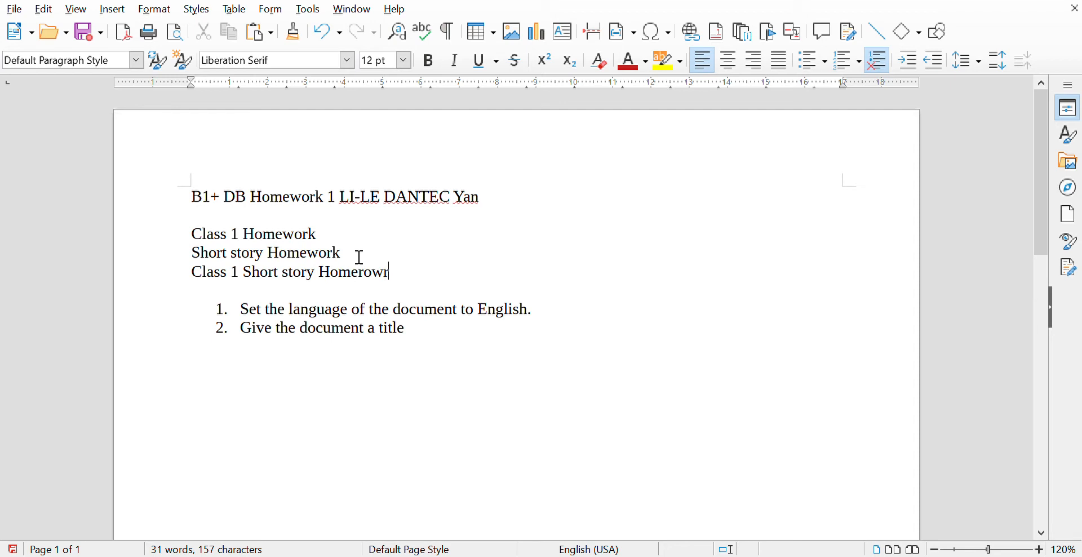
key("BackSpace")
key("BackSpace")
key("BackSpace")
type("work")
- Prefix each of the three variant lines with 'B1+ DB' copied from the main title
left_click_drag(193, 198, 263, 206)
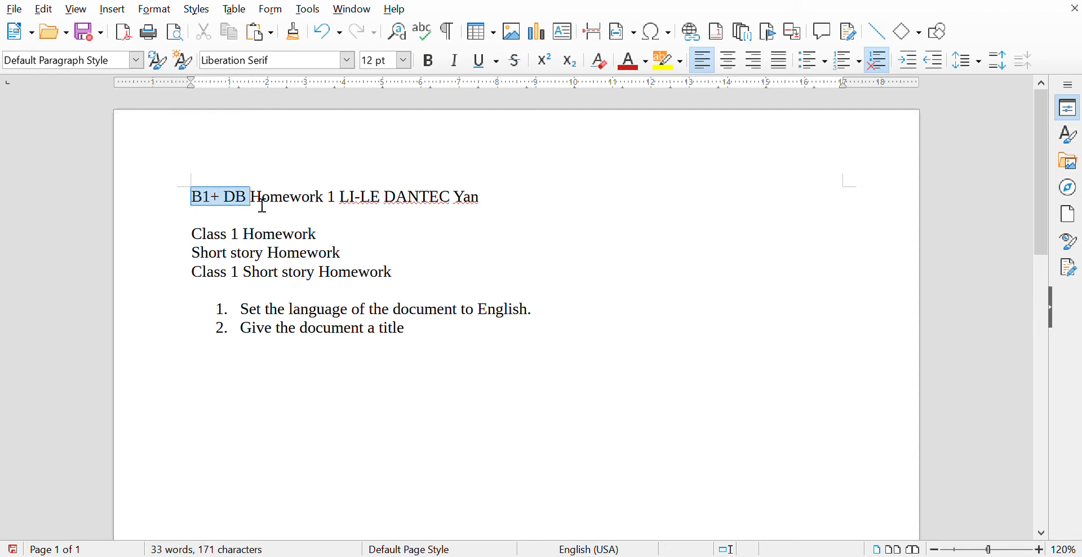
key("ctrl+c")
left_click(195, 234)
key("ctrl+v")
left_click(198, 254)
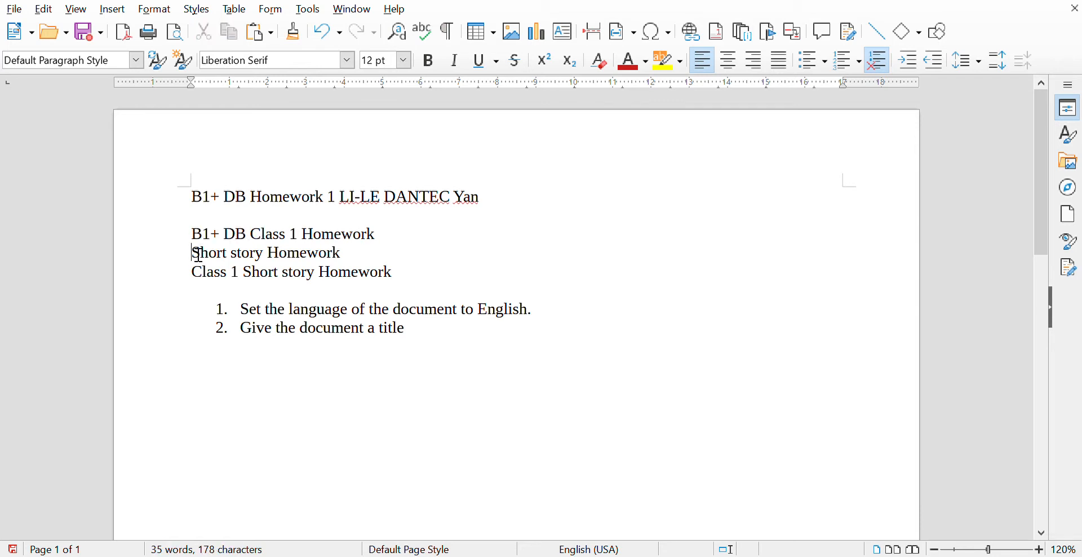
key("ctrl+v")
left_click(194, 272)
key("ctrl+v")
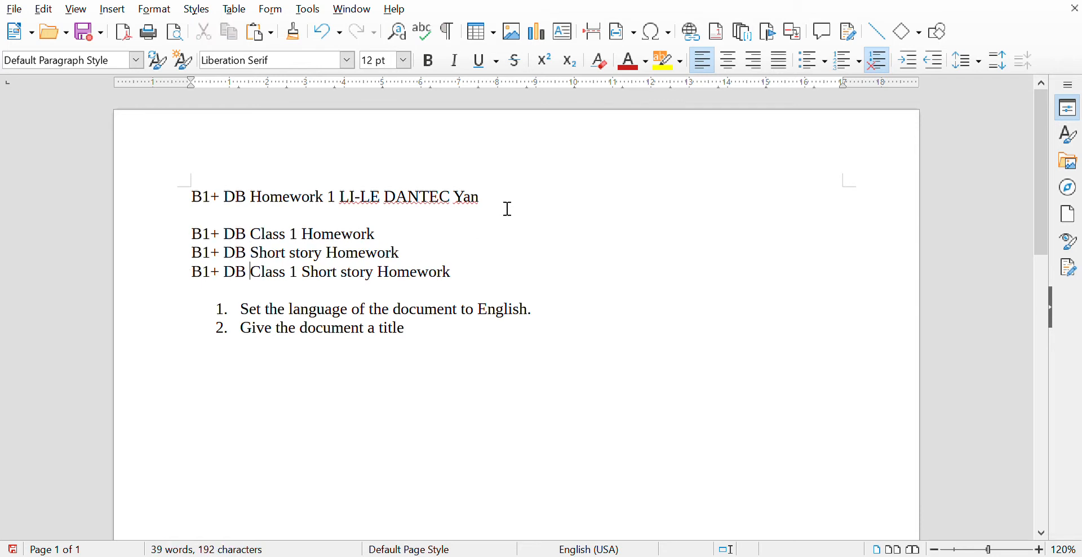
- Copy the student's name from the main title onto the end of each variant line
left_click_drag(482, 197, 349, 207)
key("ctrl+c")
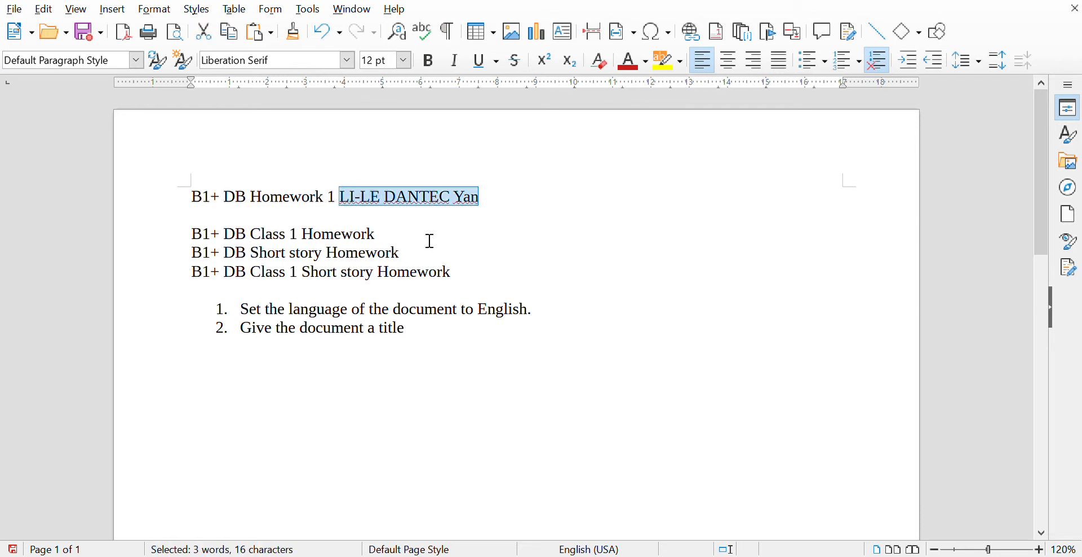
left_click(428, 240)
key("ctrl+v")
left_click(434, 263)
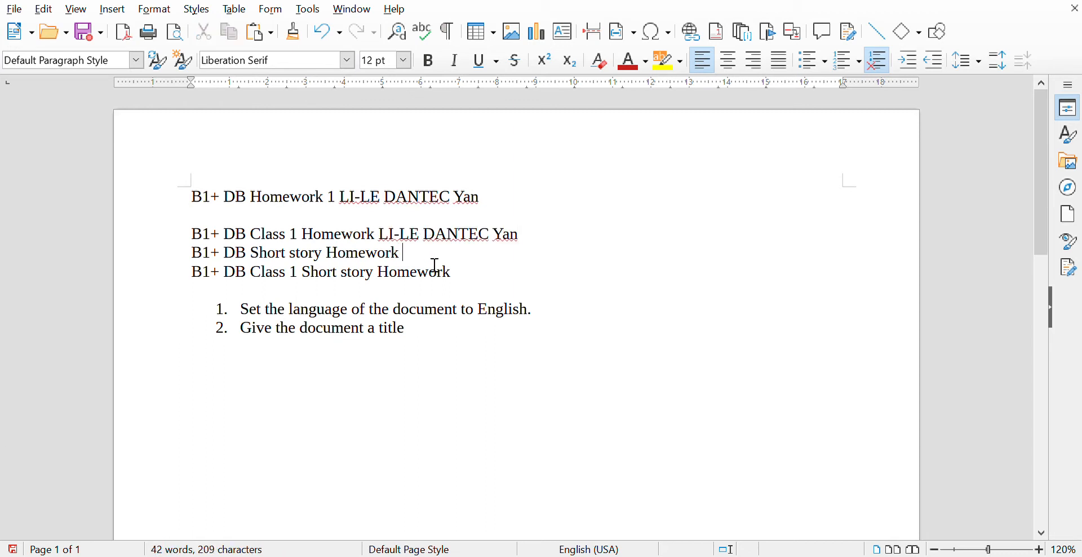
key("ctrl+v")
left_click(487, 281)
key("ctrl+v")
left_click(614, 299)
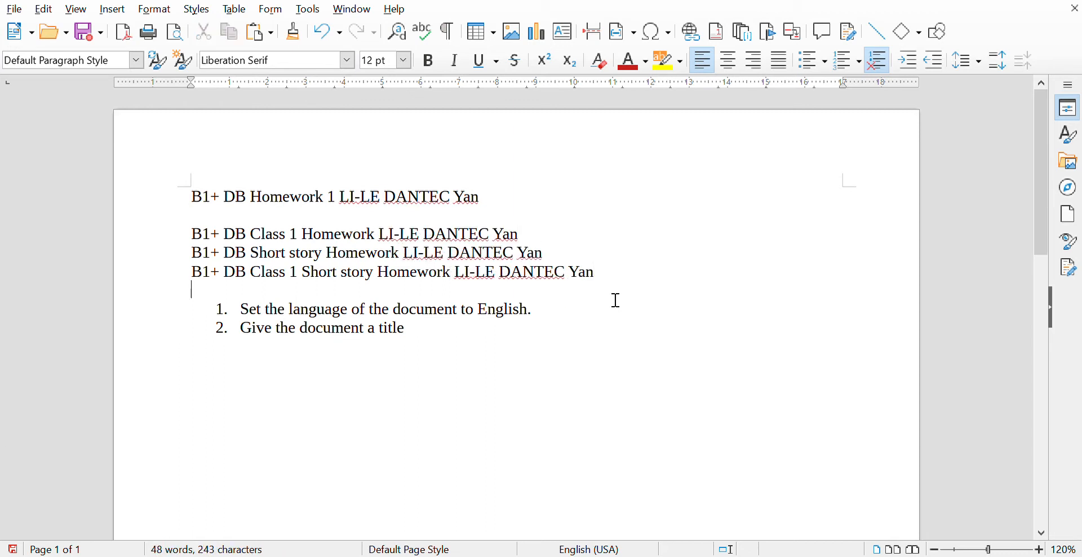
left_click(159, 206)
- Append '(both electronically and physically)' to the end of list item 2
left_click_drag(489, 204, 174, 212)
left_click(600, 229)
left_click(443, 345)
type("(both ")
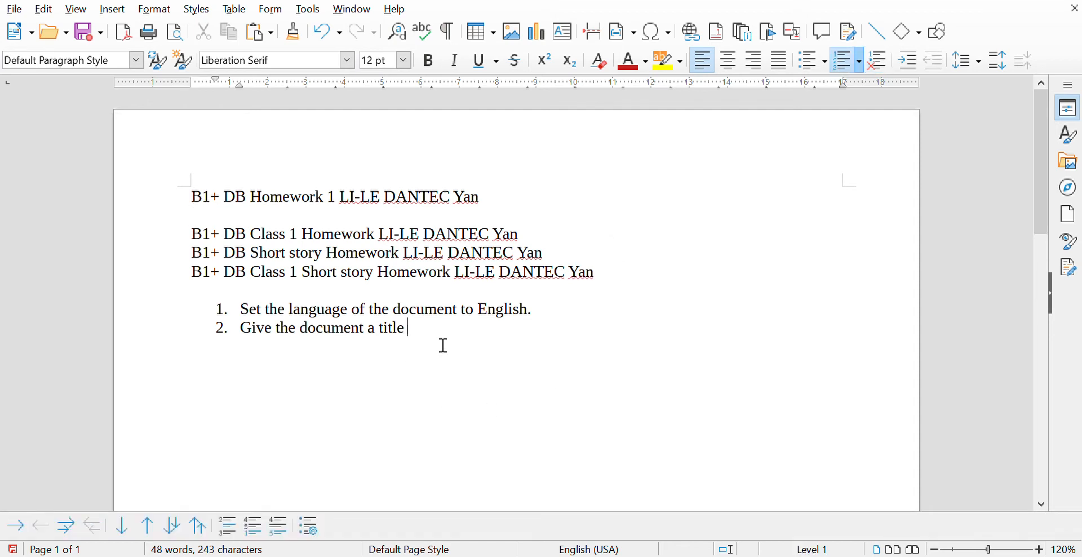
type("electronically and physically)")
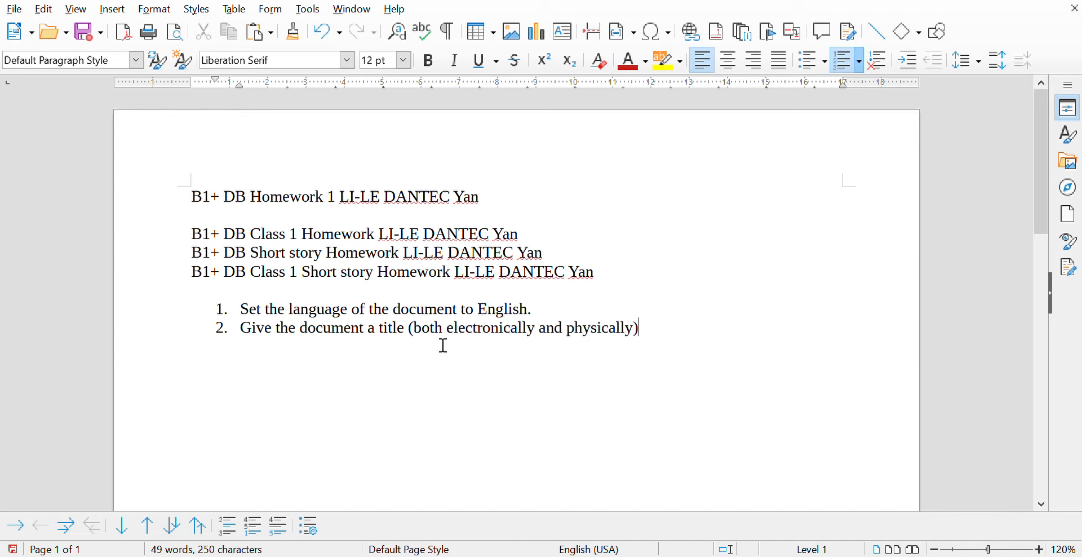
- Add list items 3 'Complete the homework.' and 4 'Format the homework.'
key("Return")
type("Write")
key("BackSpace")
key("BackSpace")
key("BackSpace")
key("BackSpace")
key("BackSpace")
key("BackSpace")
type("Complete the homew")
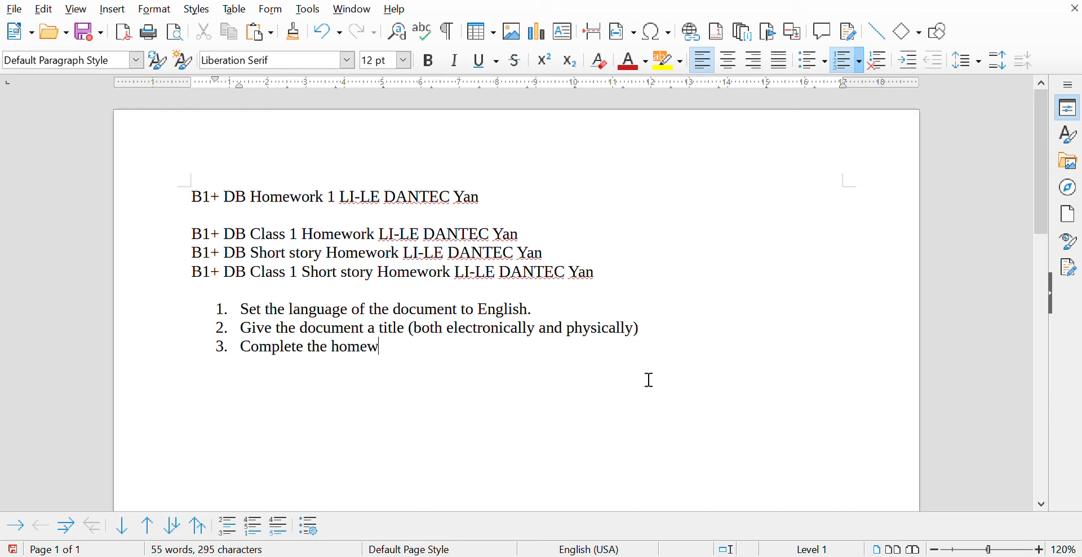
type("ork.")
key("Return")
type("Format the ho")
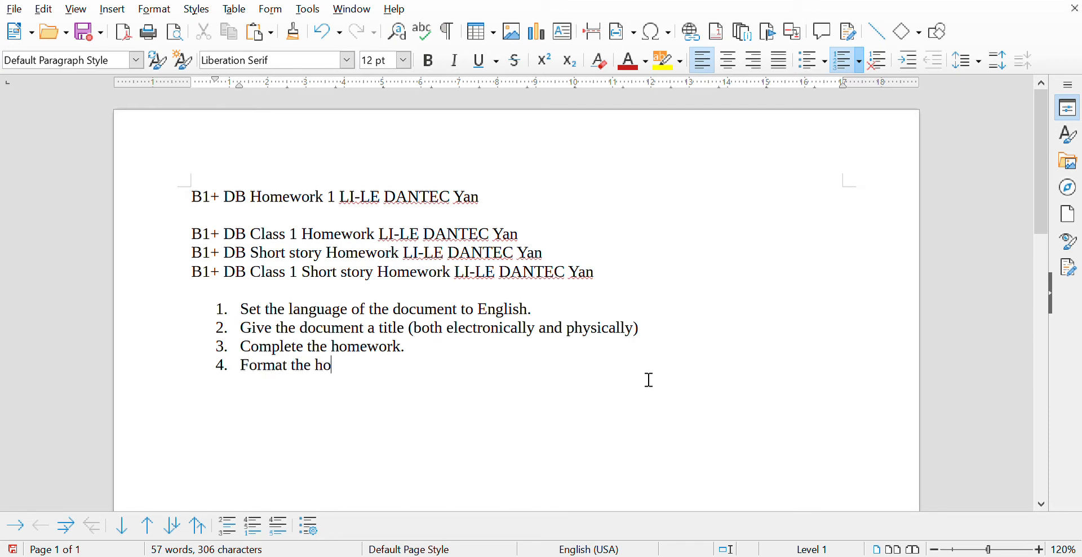
type("mework.")
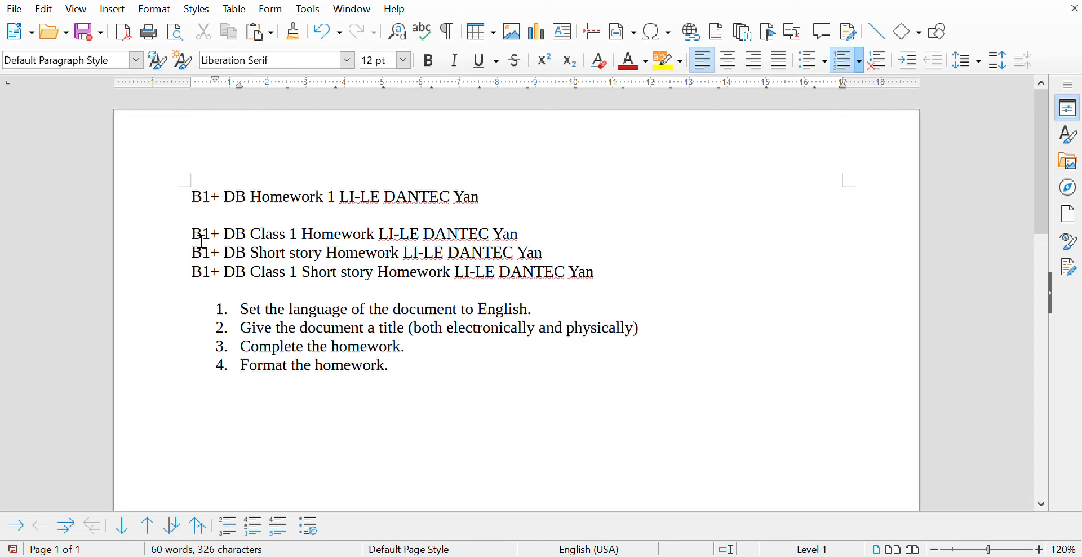
- Apply double line spacing (Ctrl+2) to the title variants and the numbered list
left_click_drag(202, 241, 427, 389)
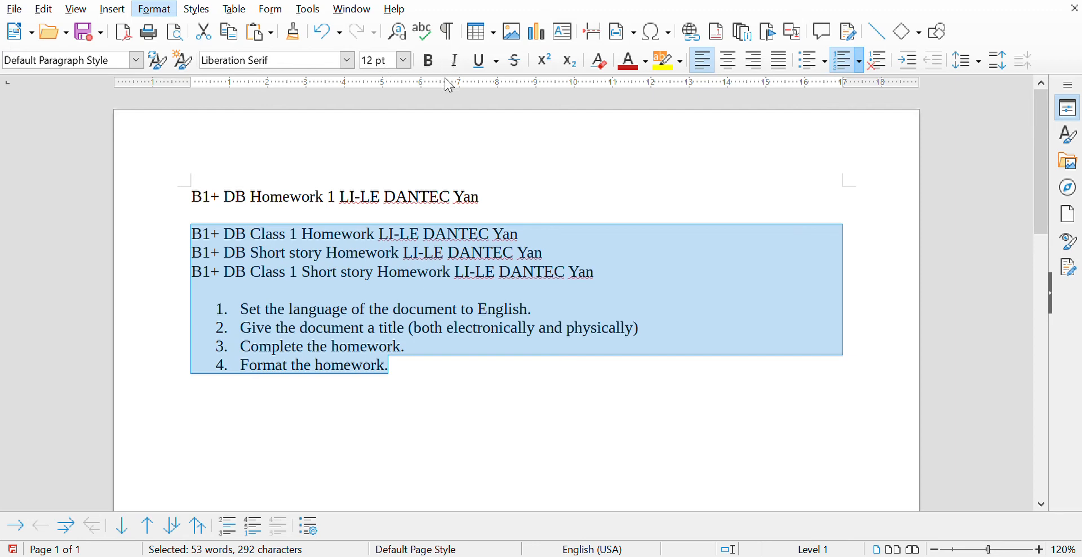
key("ctrl+5")
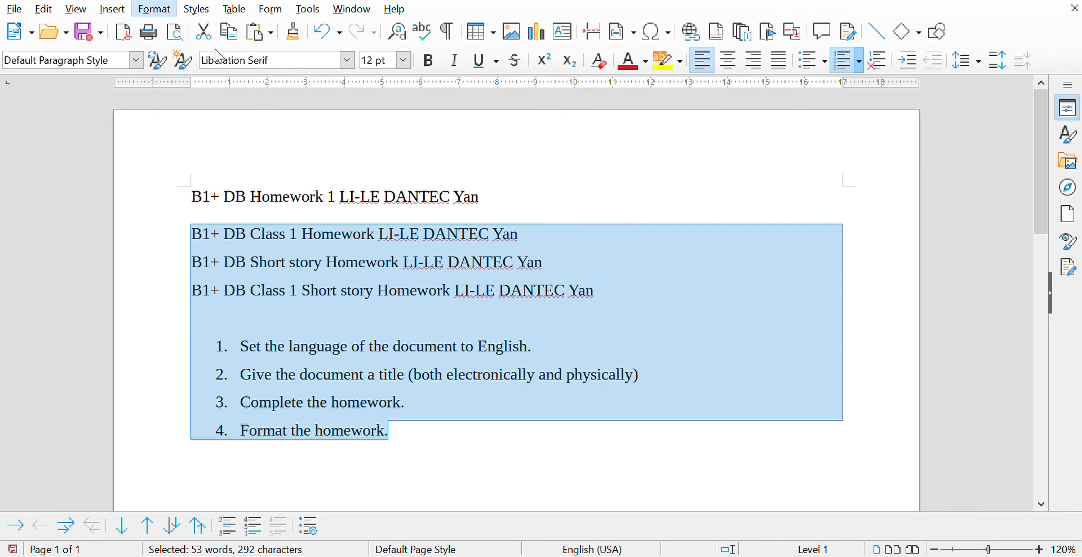
key("ctrl+2")
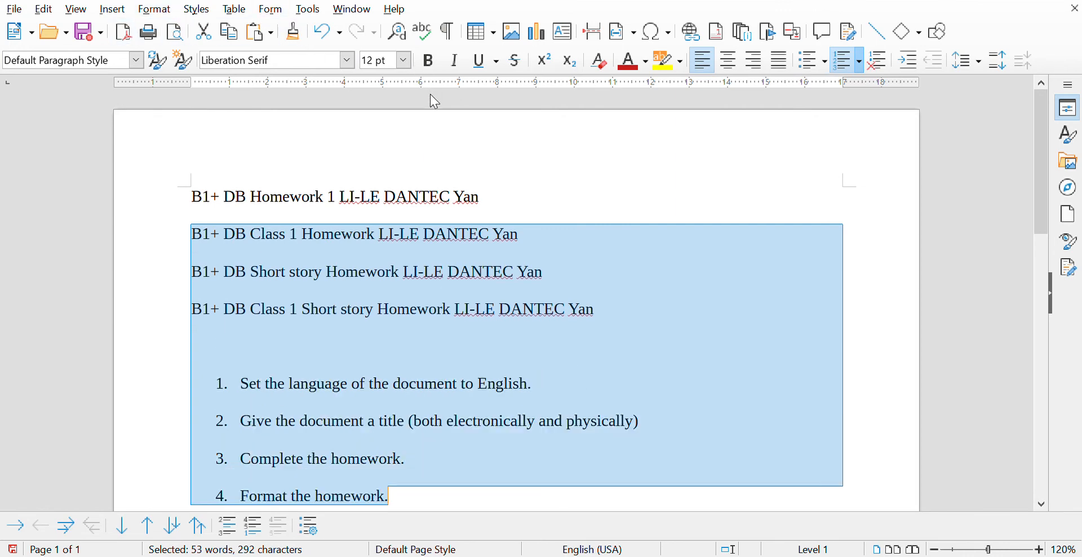
scroll(739, 344, "down", 5)
left_click(740, 343)
scroll(739, 343, "up", 5)
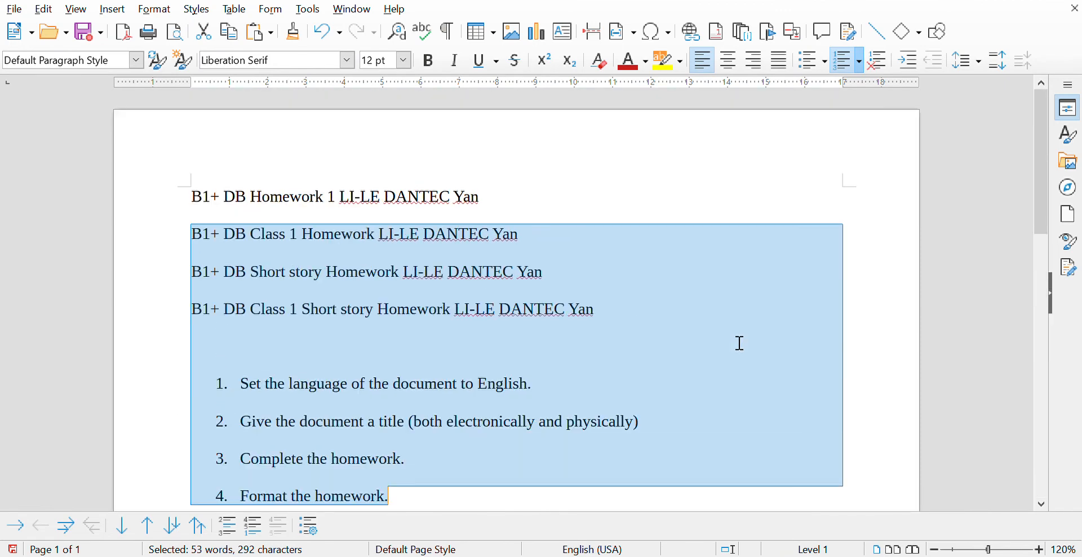
left_click(739, 343)
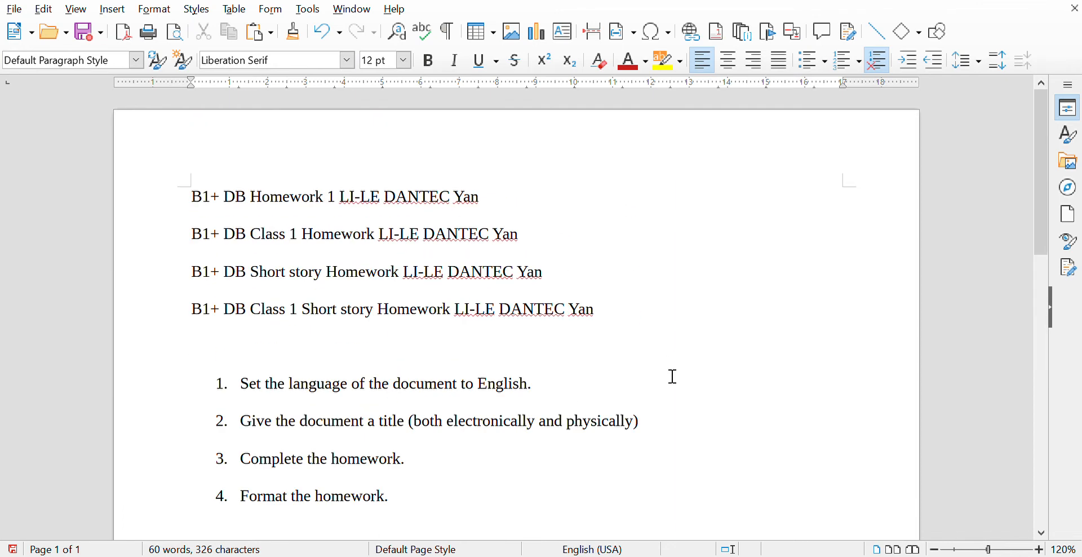
- Make the main title line bold
left_click_drag(507, 210, 66, 182)
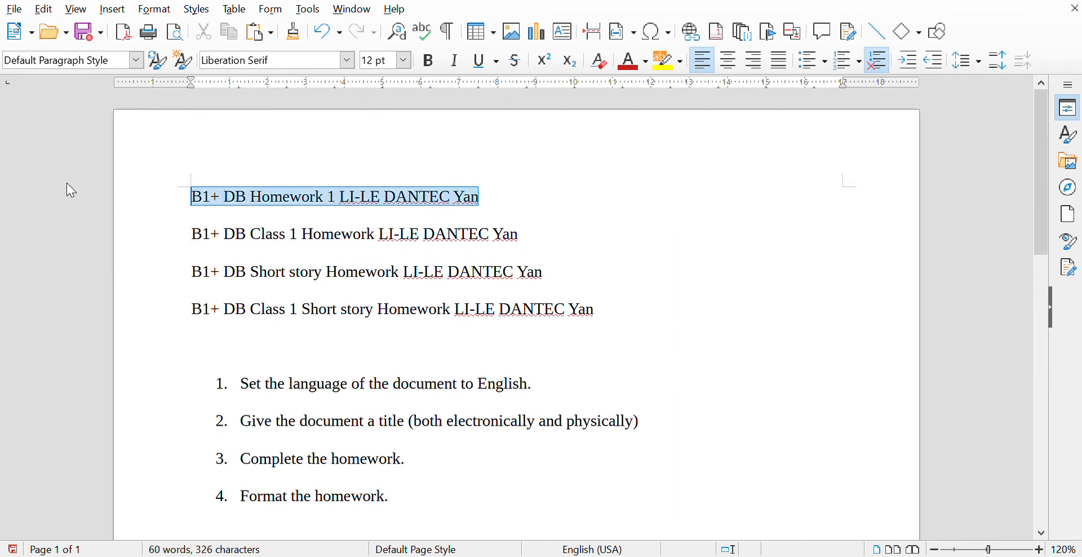
left_click(429, 60)
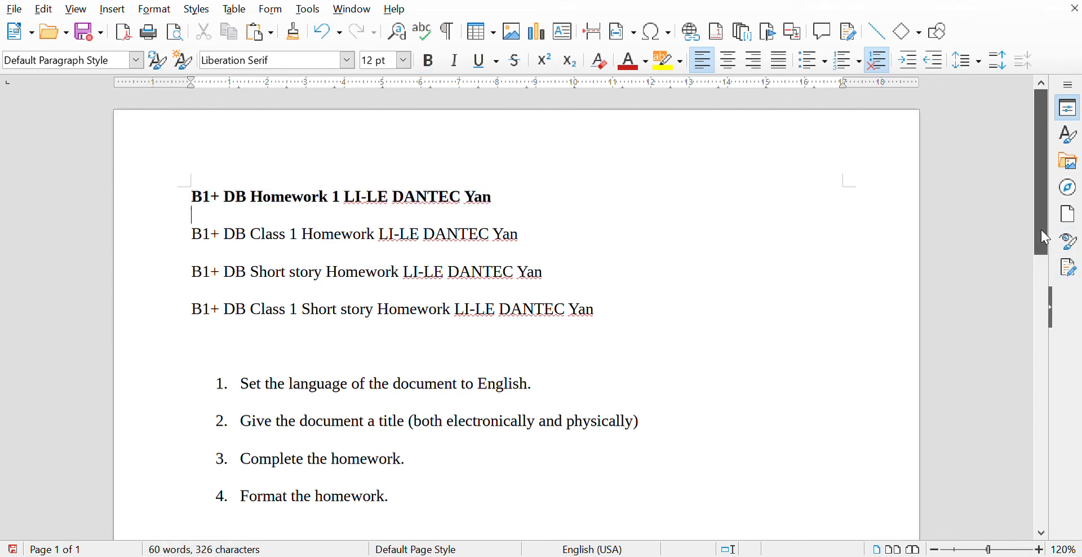
left_click_drag(1041, 230, 1041, 256)
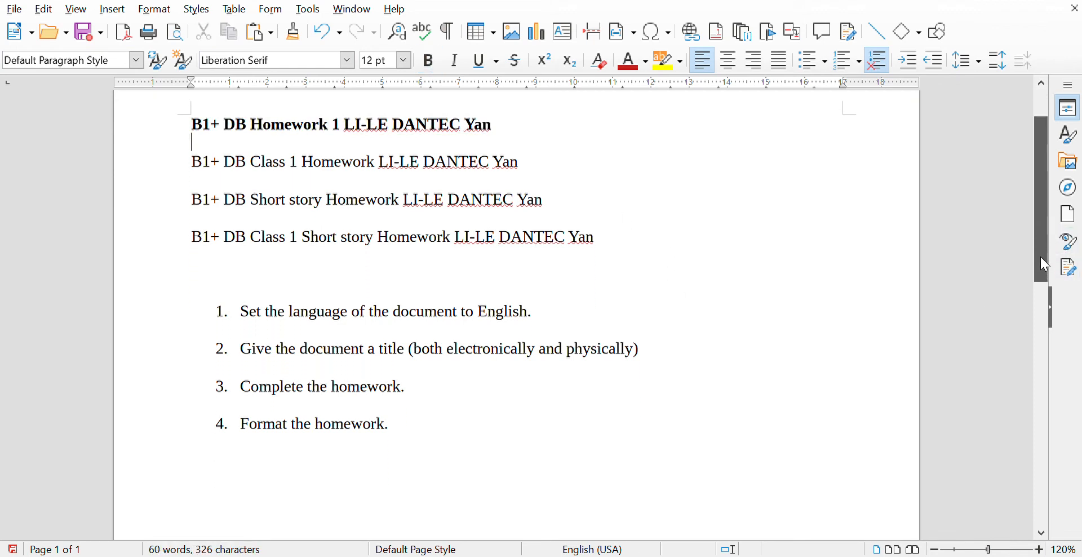
- Add list item 5 'Submit the homework in the appropriate file format.'
left_click(472, 442)
key("Return")
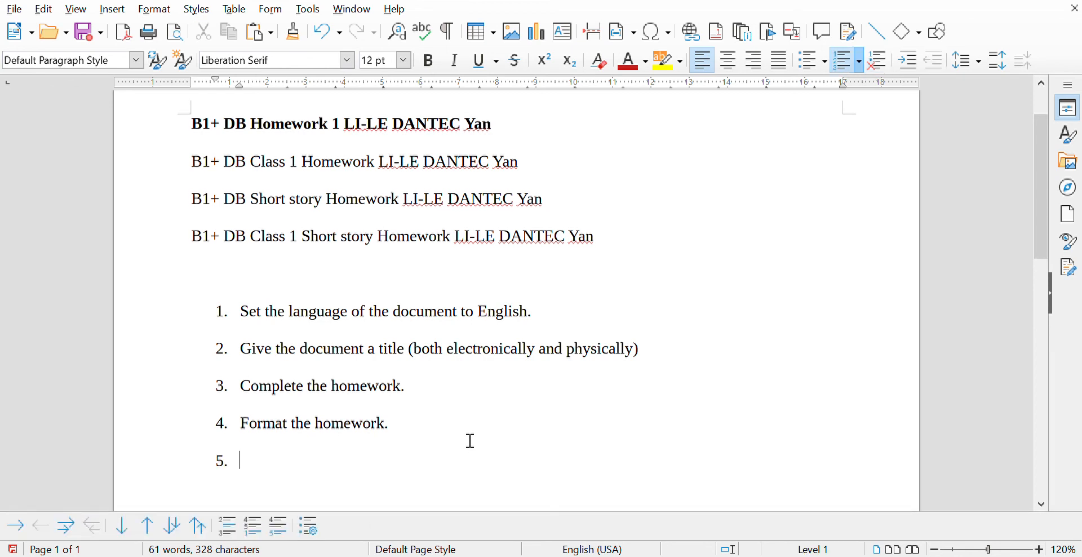
type("Save the ho")
type("me")
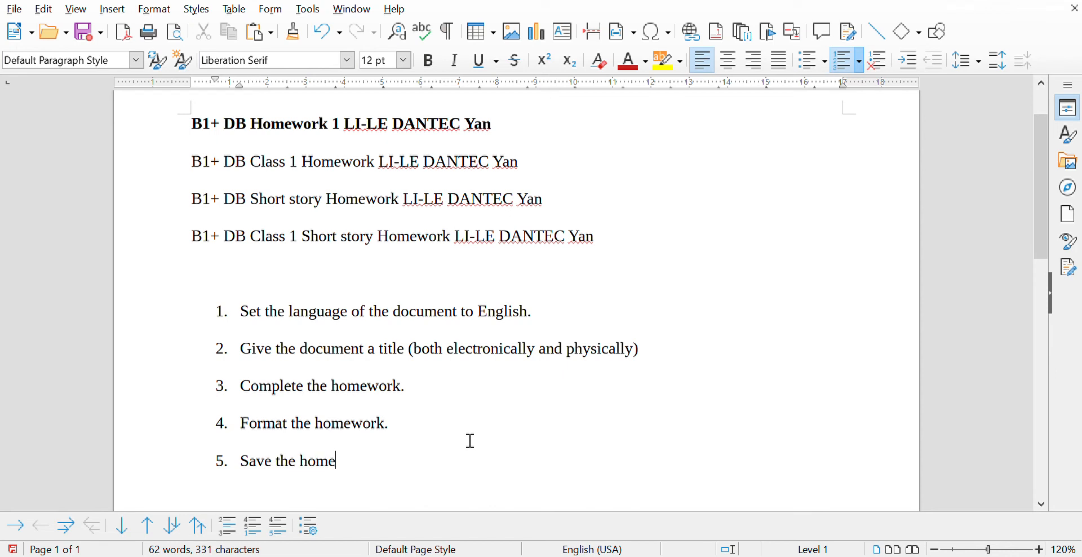
type("work in the appropriate")
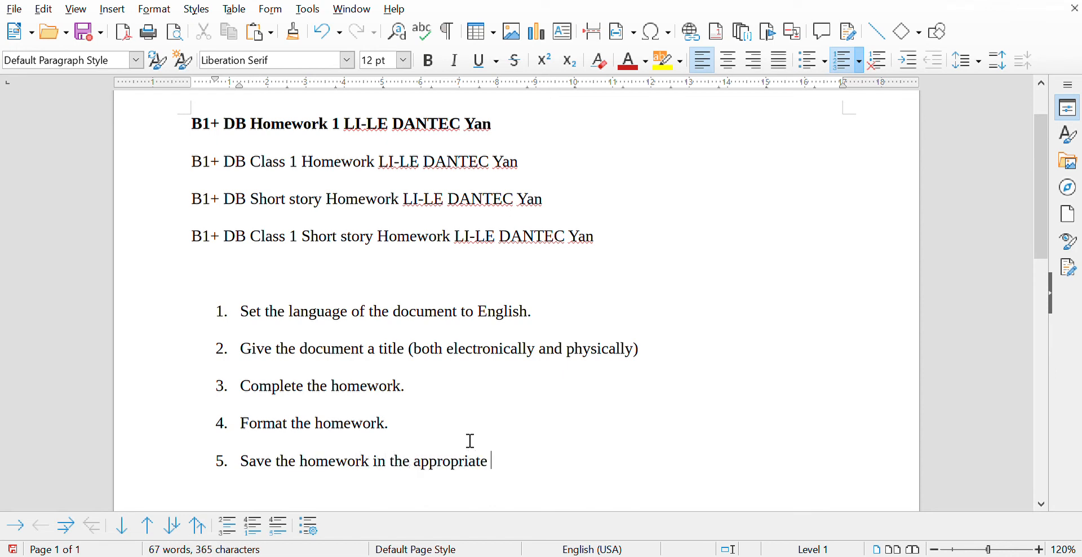
double_click(261, 463)
type("Su")
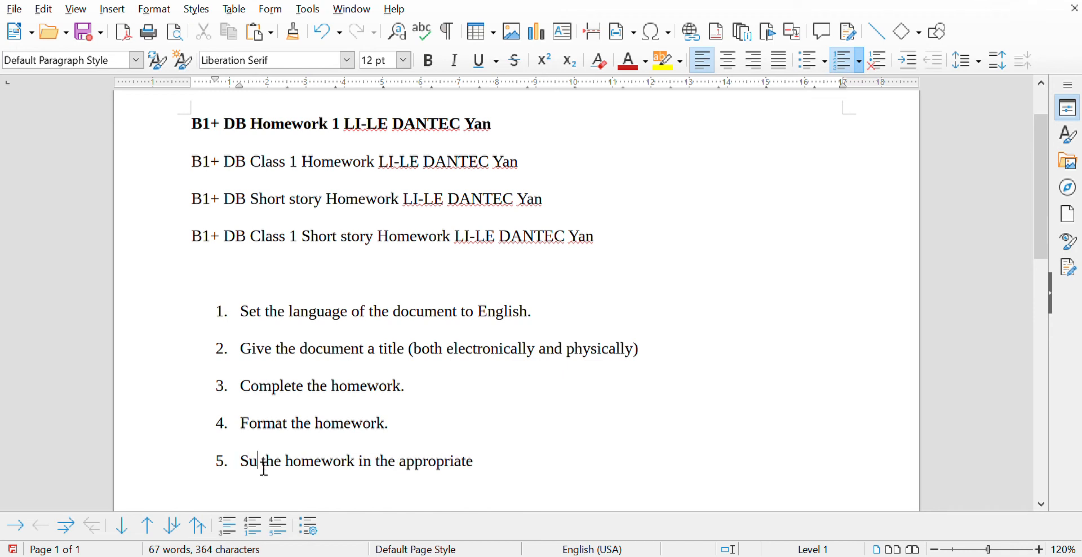
type("bmit")
left_click(553, 456)
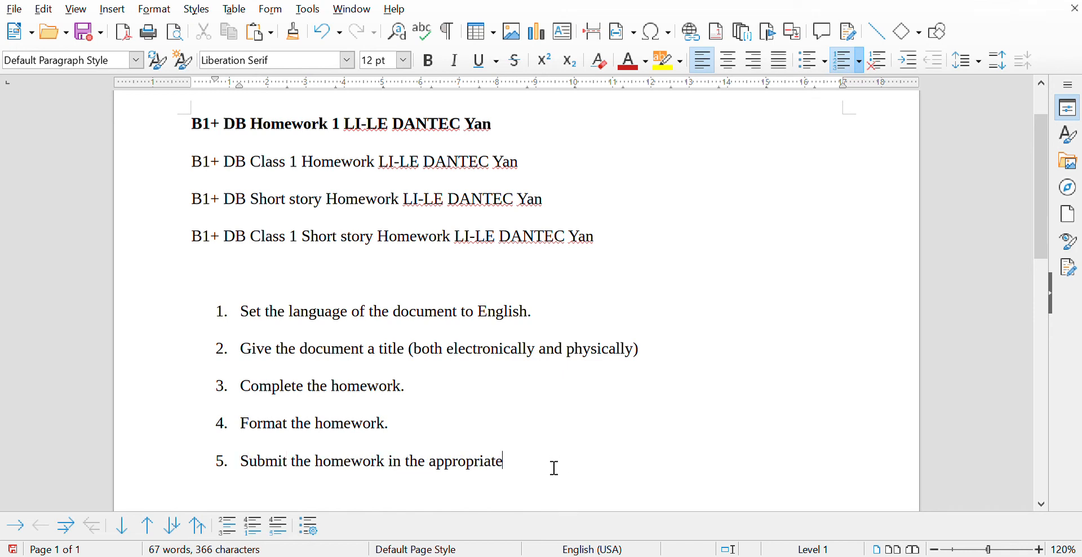
type("file format.")
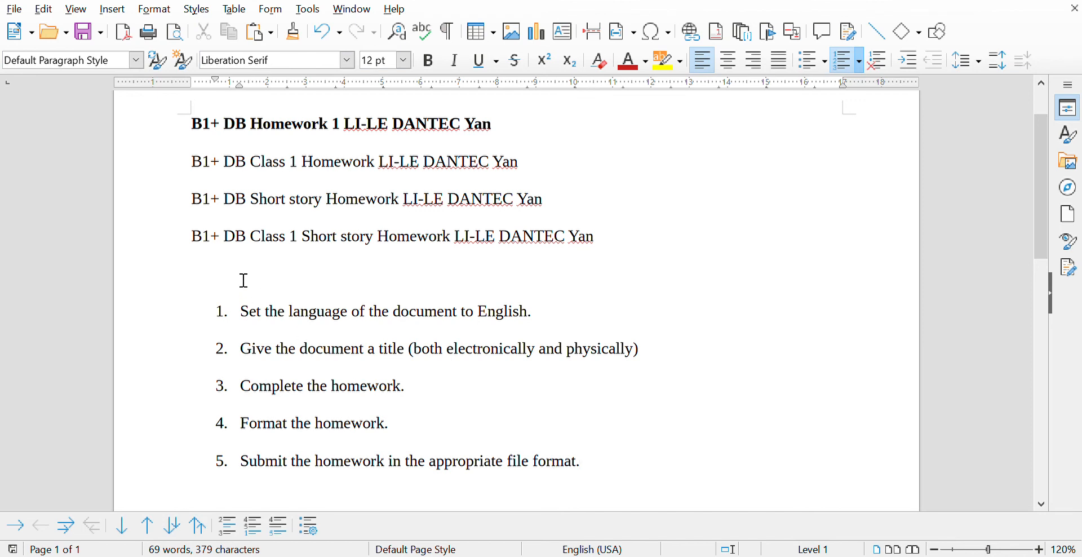
- Save the document, then place the cursor on the empty line above the list
left_click(102, 36)
left_click(597, 270)
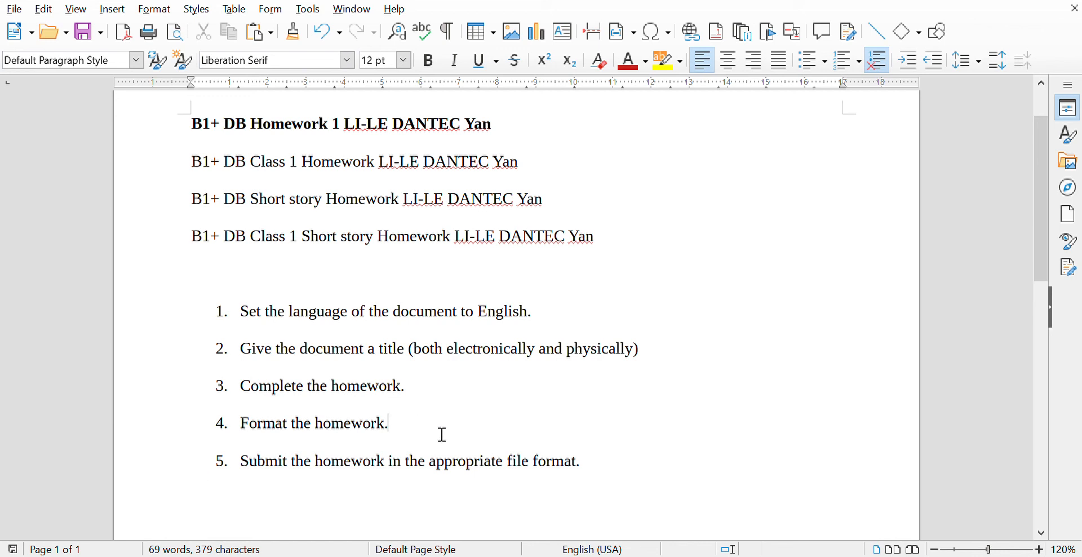
- Add an indented sub-item under item 4: 'Check that you have followed any and all of the formatting instructions.'
key("Return")
key("Tab")
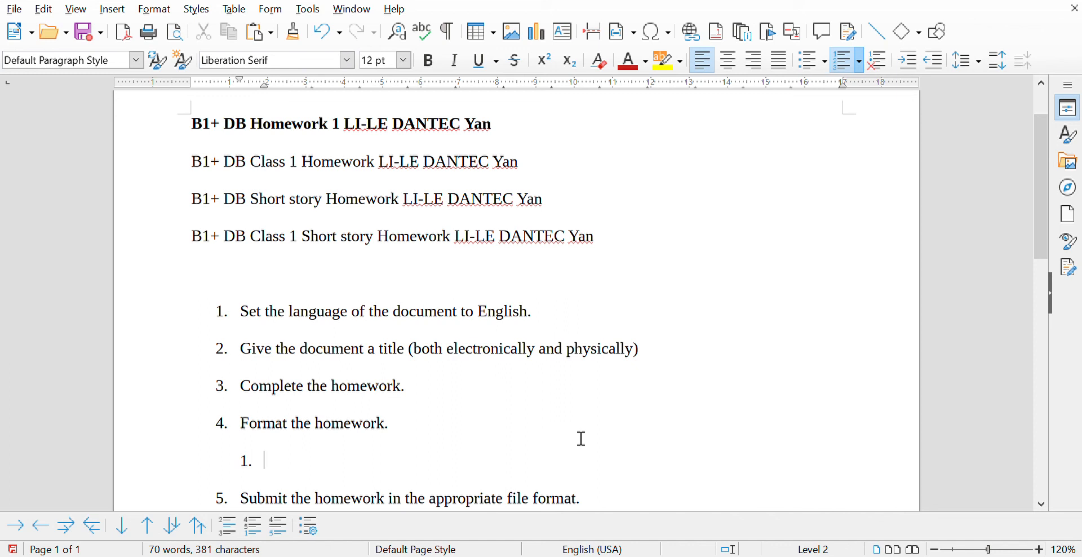
type("Check that you ha")
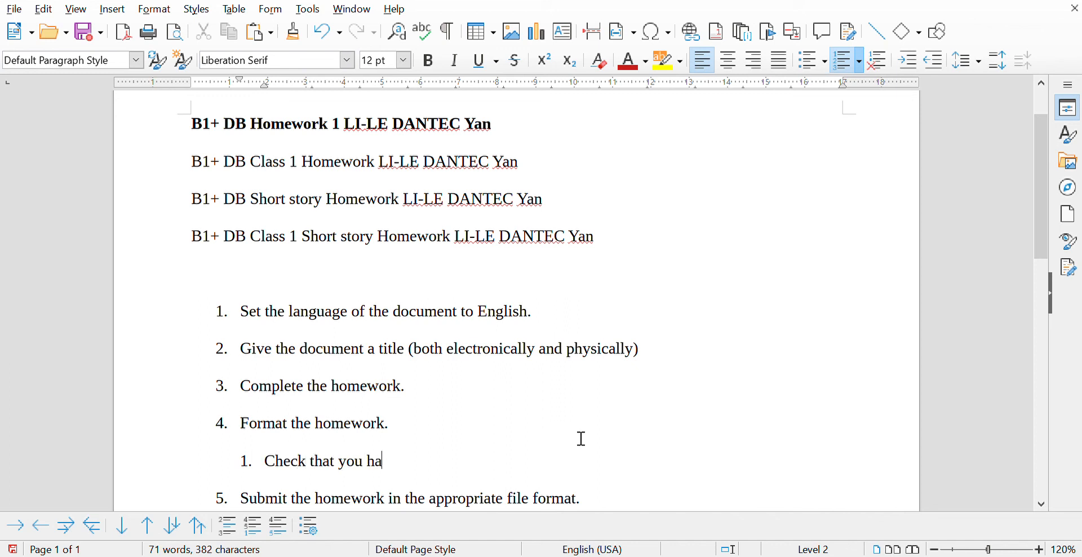
type("ve followed any")
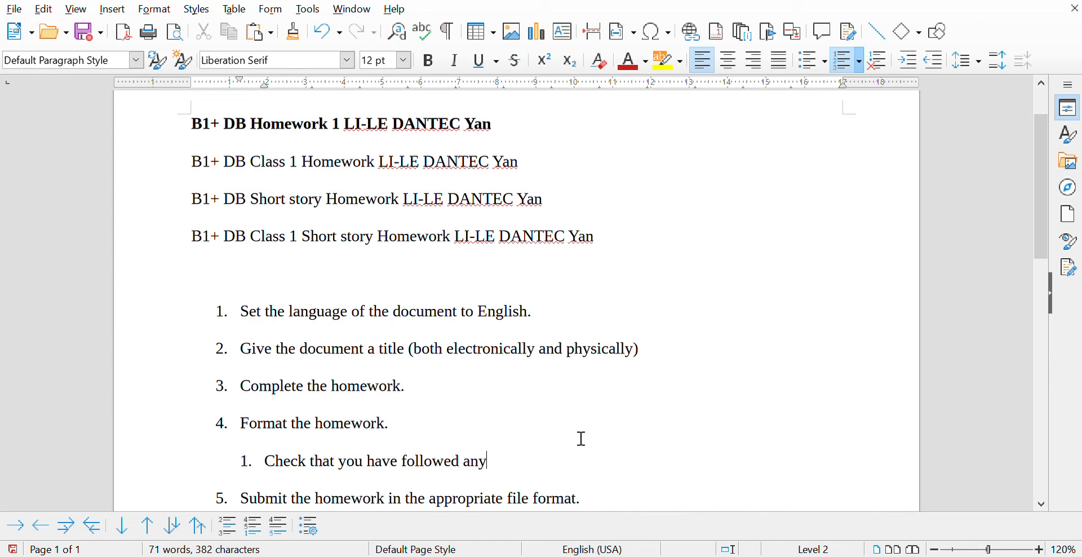
type(" and all of t")
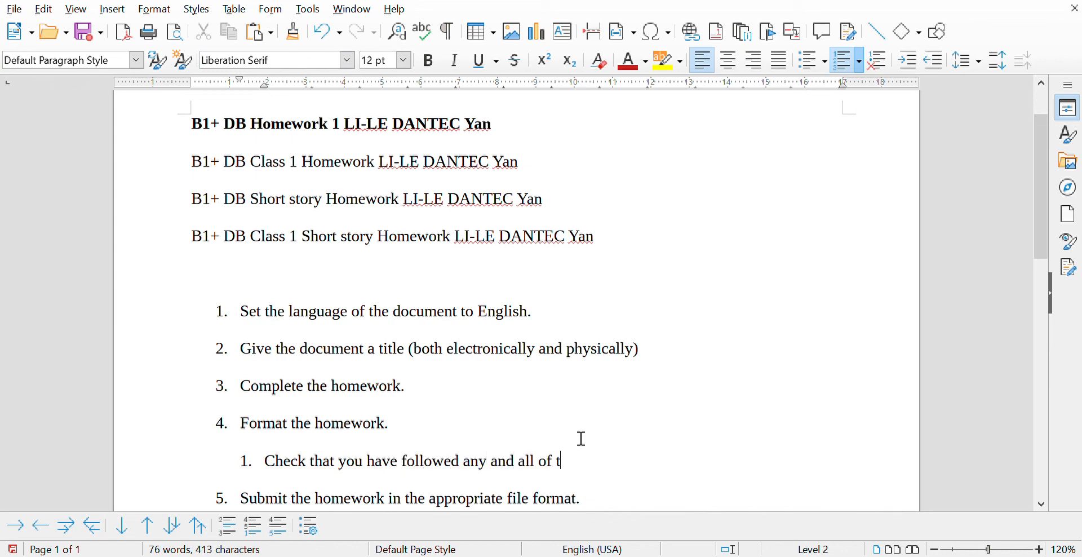
type("he formatting instr")
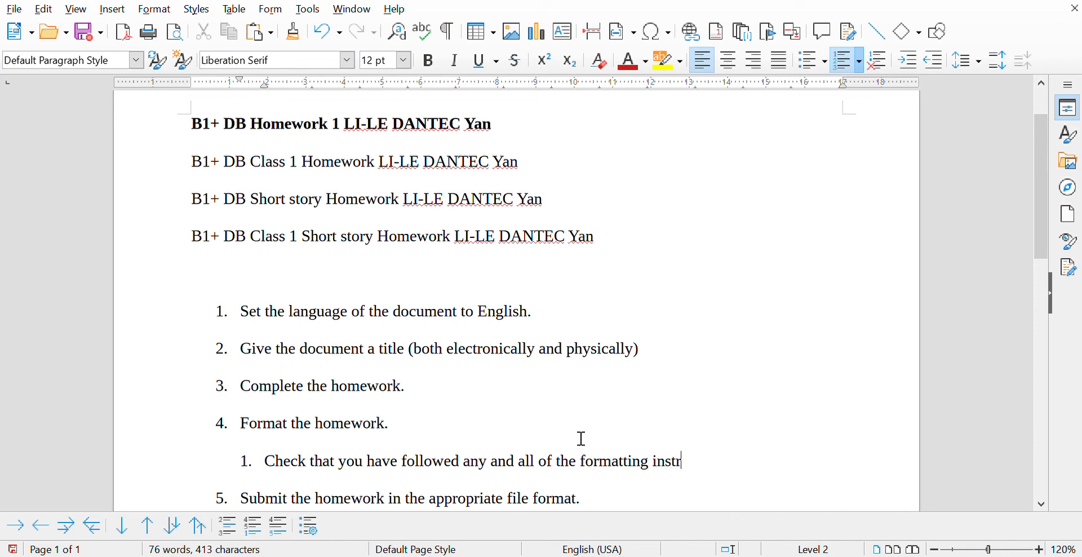
type("uctions.")
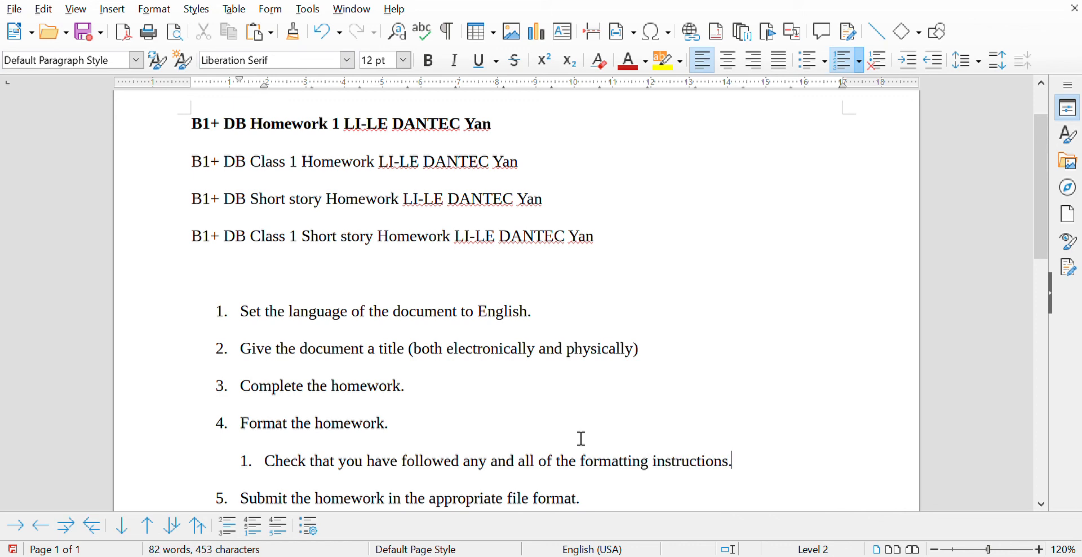